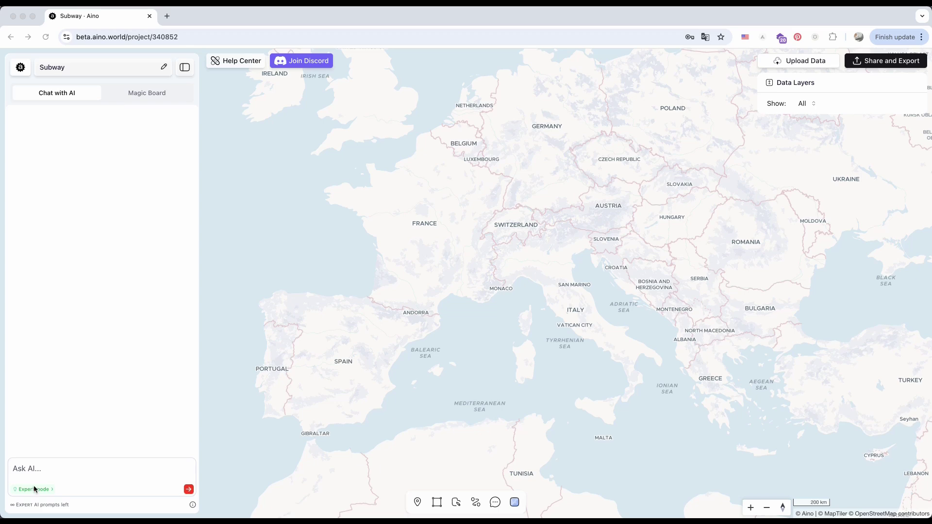
# - Ask the AI in Expert Mode for subway station accessibility in Boston, MA
pyautogui.click(41, 491)
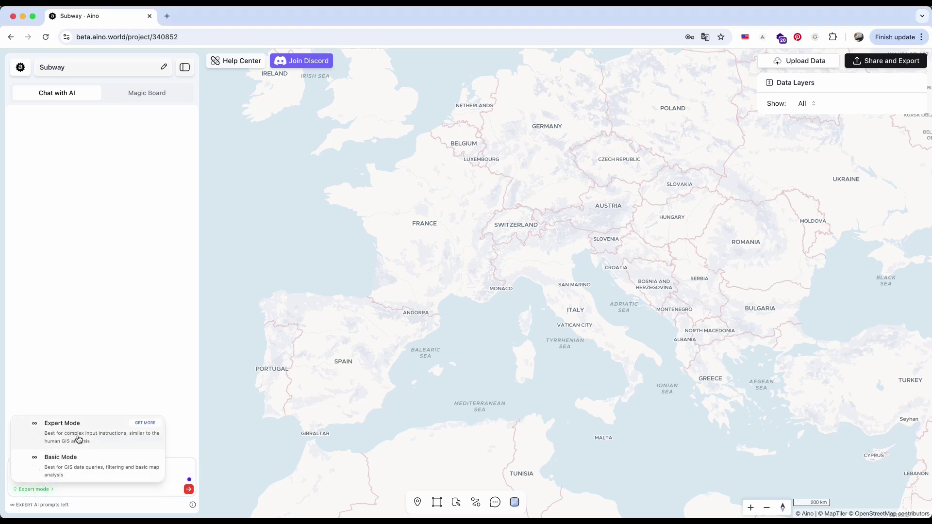
pyautogui.click(95, 443)
pyautogui.write('su')
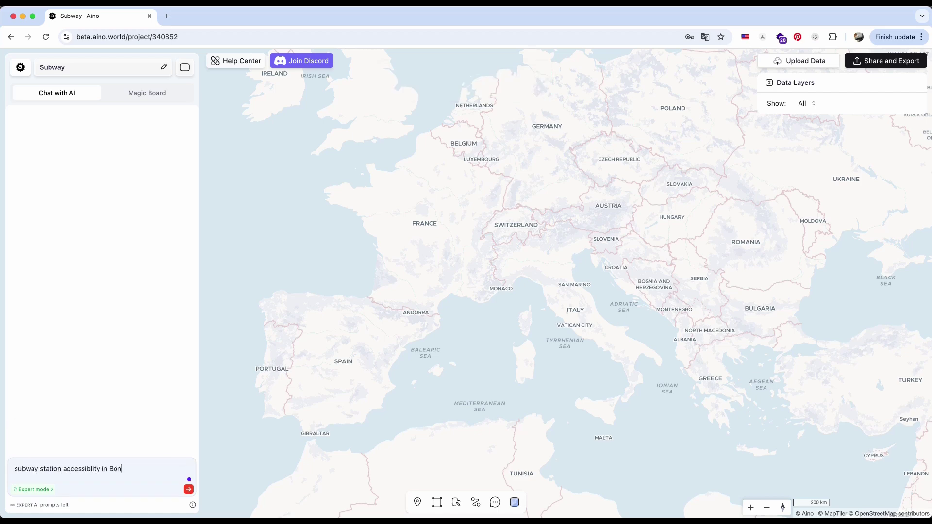
pyautogui.press('Return')
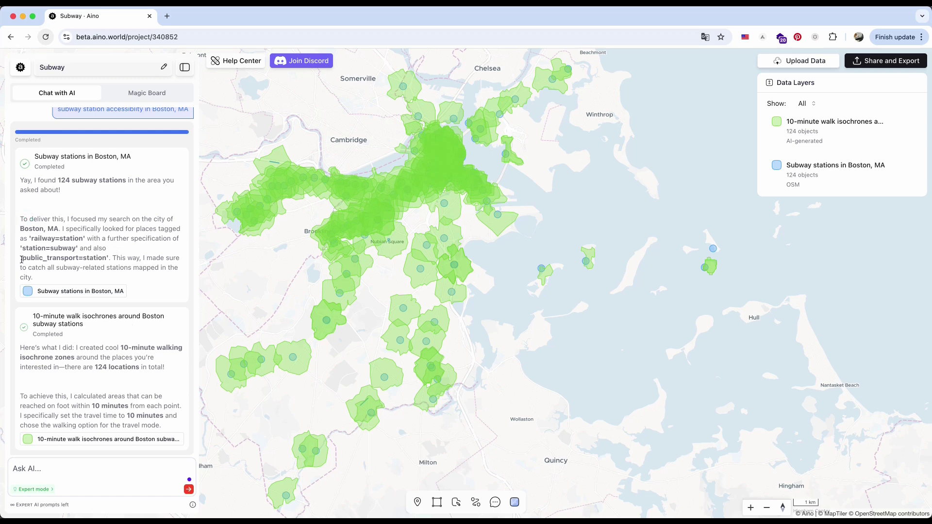
# - Review the AI's explanation of its subway station search and focus the map on the Subway stations in Boston, MA dataset
pyautogui.moveTo(22, 260); pyautogui.dragTo(109, 262)
pyautogui.click(134, 254)
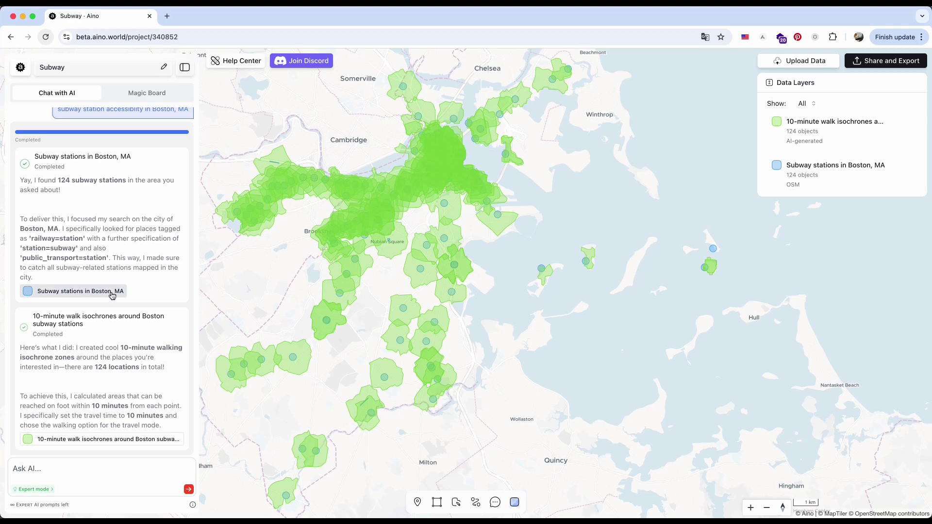
pyautogui.click(108, 291)
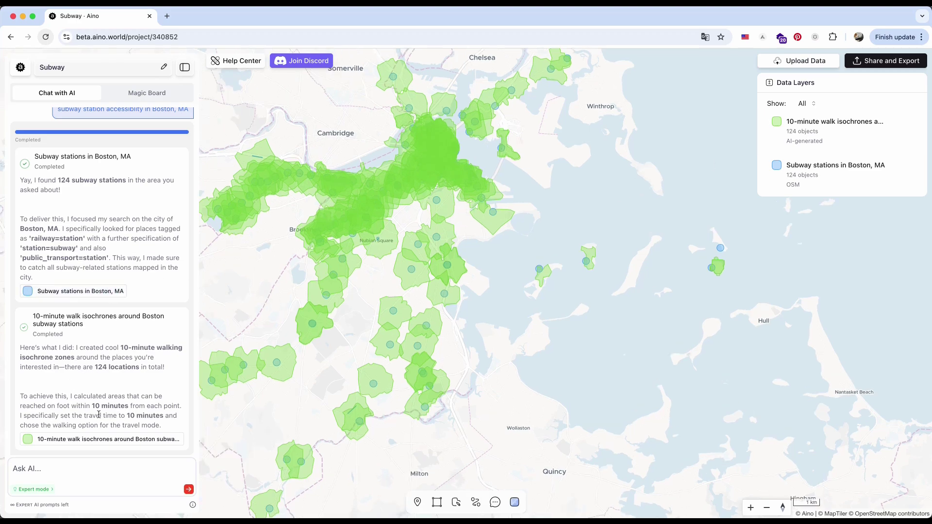
# - Hide the 10-minute walk isochrones layer and inspect the attributes of the Arlington subway station
pyautogui.scroll(5, 392, 164)
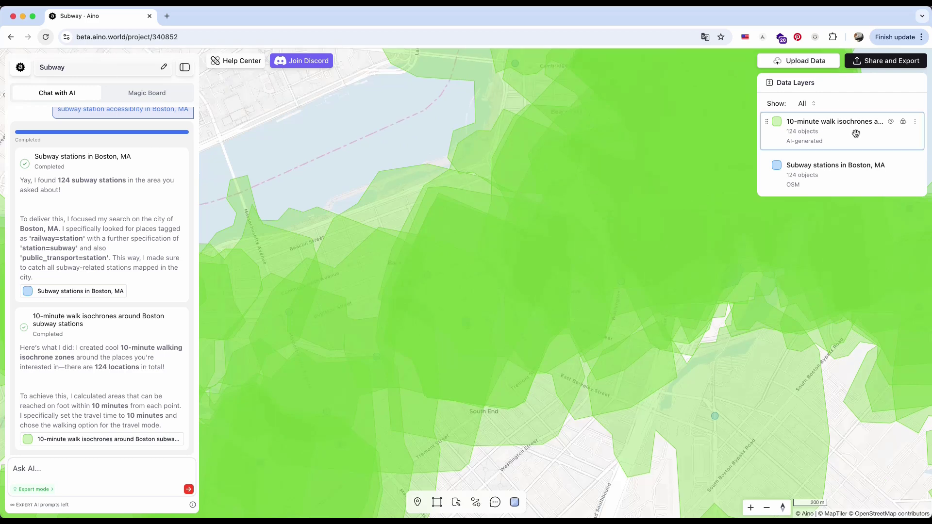
pyautogui.click(891, 123)
pyautogui.click(518, 243)
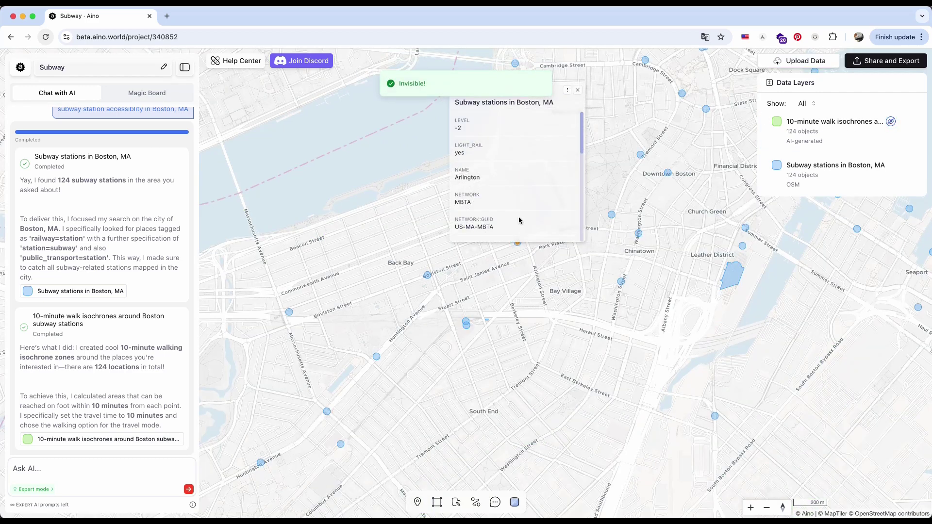
pyautogui.scroll(-2, 519, 221)
pyautogui.click(449, 252)
# - Switch the Subway stations in Boston, MA layer off and back on to examine the station locations
pyautogui.click(892, 165)
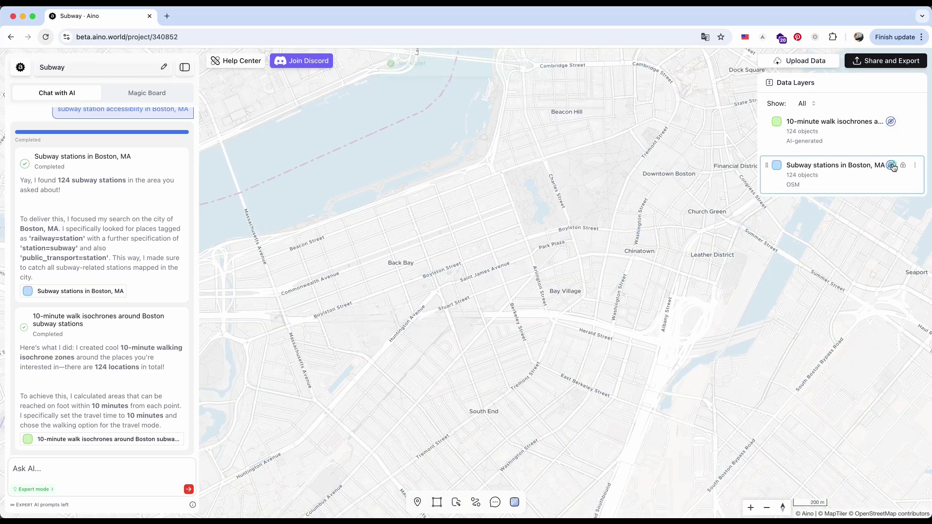
pyautogui.click(891, 165)
pyautogui.click(782, 169)
pyautogui.click(590, 260)
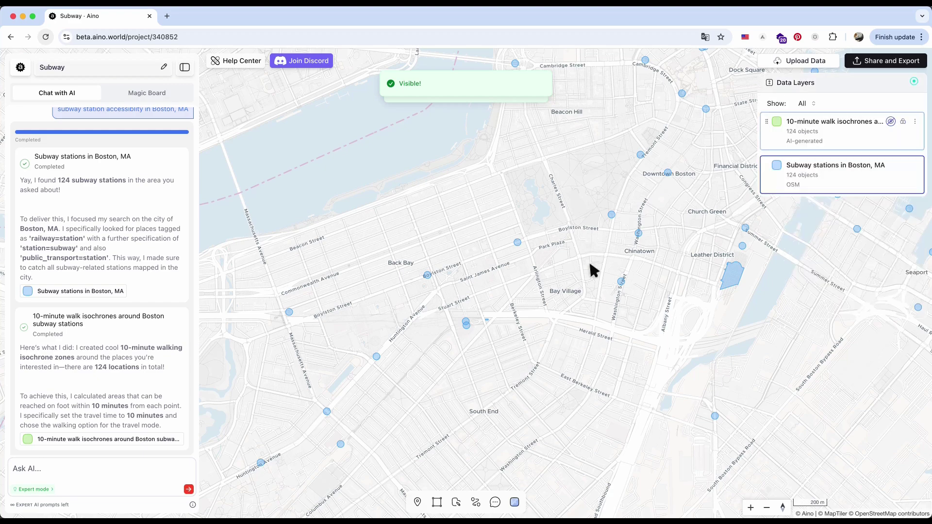
pyautogui.scroll(-5, 585, 269)
pyautogui.scroll(3, 583, 272)
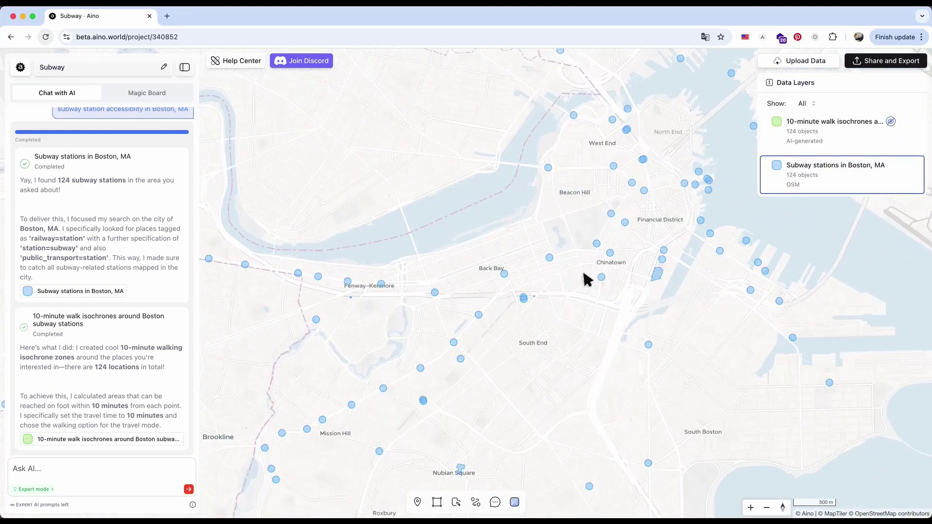
# - Show the 10-minute walk isochrones layer again and toggle its visibility to compare the coverage with the stations
pyautogui.click(890, 122)
pyautogui.scroll(-4, 638, 246)
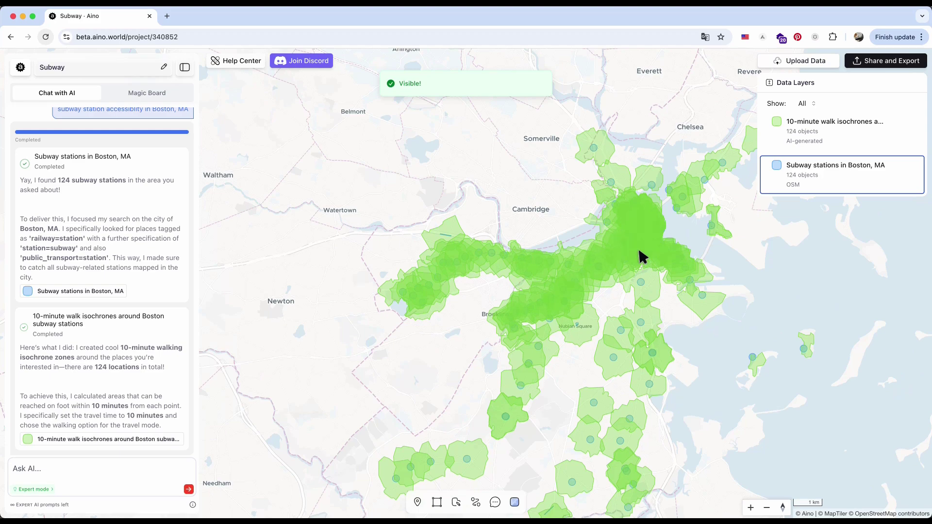
pyautogui.scroll(3, 638, 247)
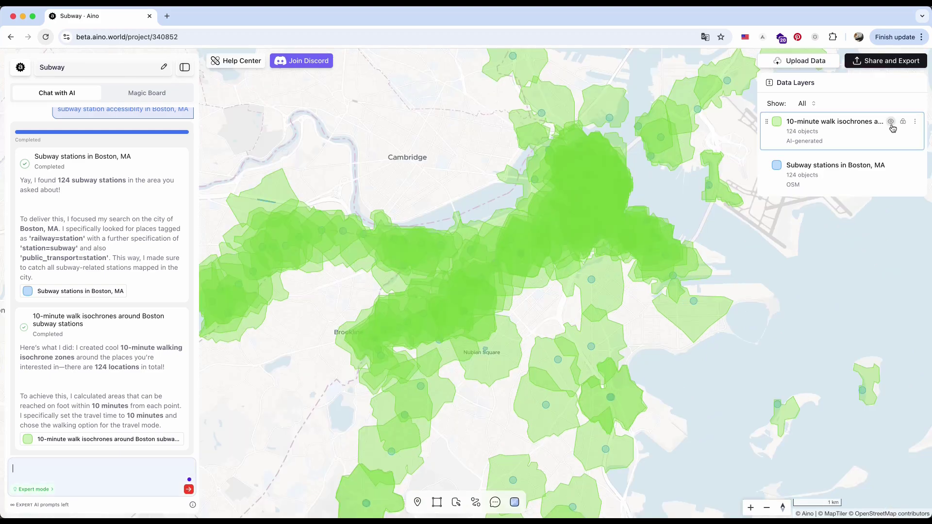
pyautogui.click(891, 122)
pyautogui.click(891, 121)
# - Set the fill opacity of the 10-minute walk isochrones layer to 5% and check the overlapping coverage across Boston
pyautogui.click(835, 129)
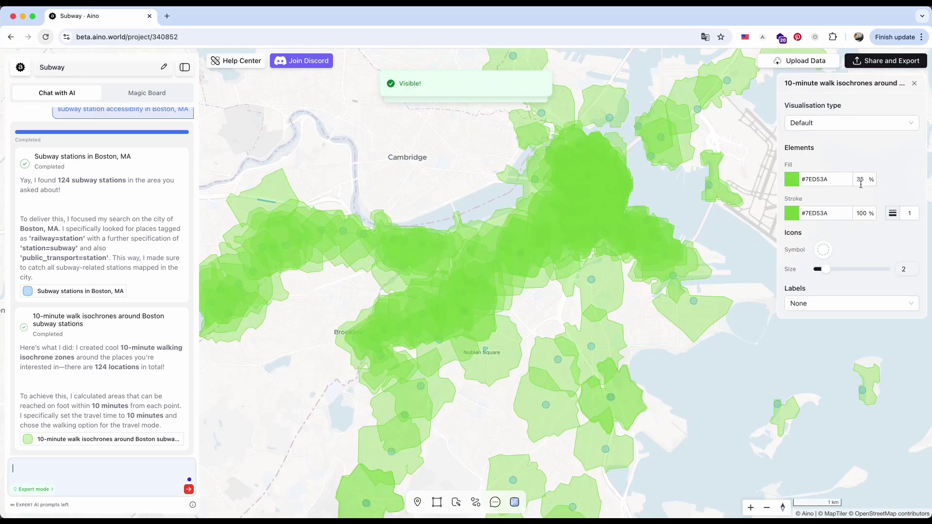
pyautogui.click(859, 180)
pyautogui.press('BackSpace')
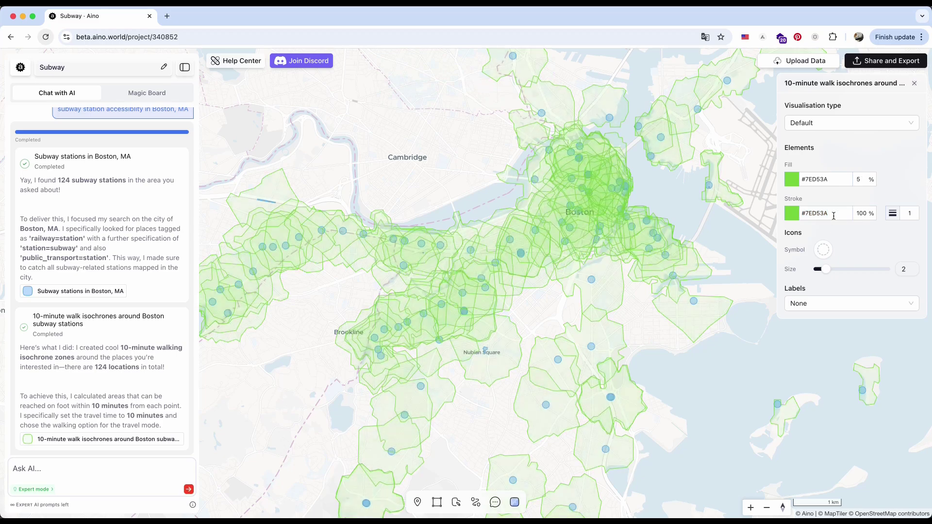
pyautogui.scroll(4, 591, 214)
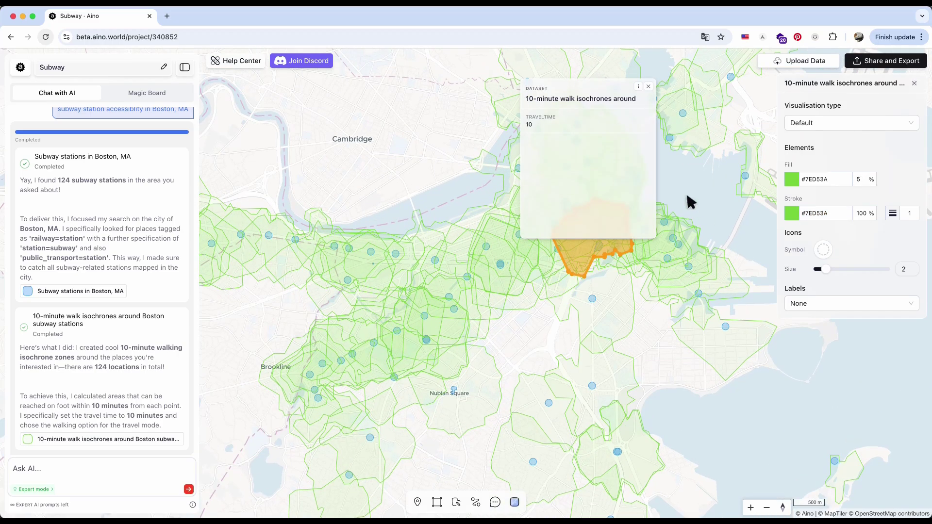
pyautogui.scroll(-5, 599, 281)
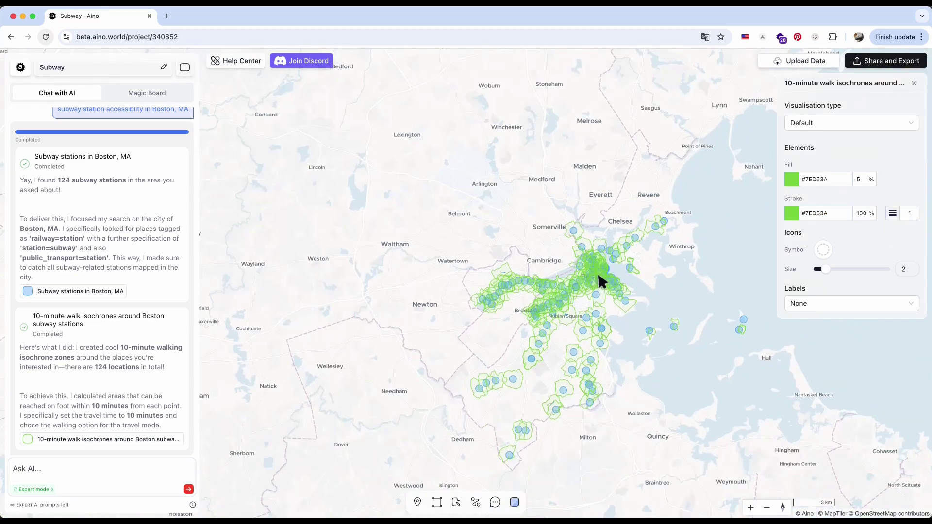
pyautogui.scroll(2, 609, 243)
pyautogui.scroll(3, 608, 267)
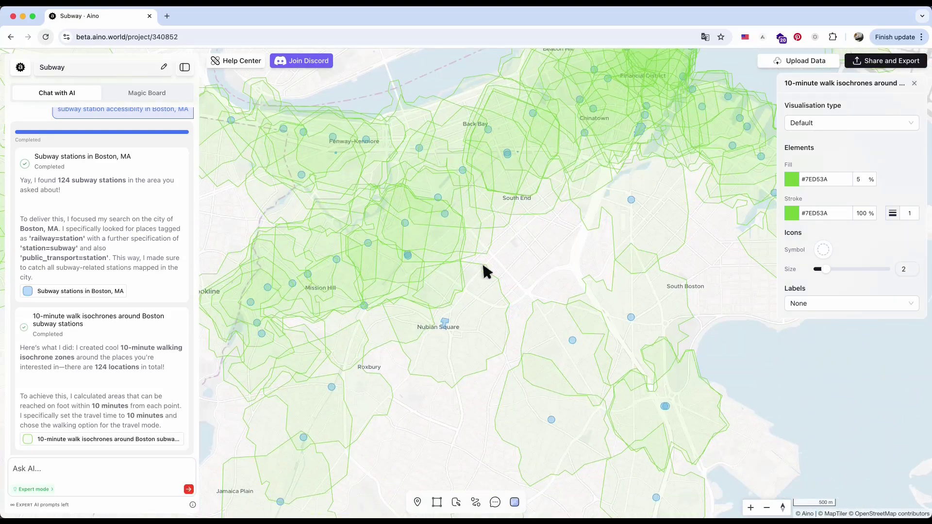
pyautogui.scroll(-3, 481, 273)
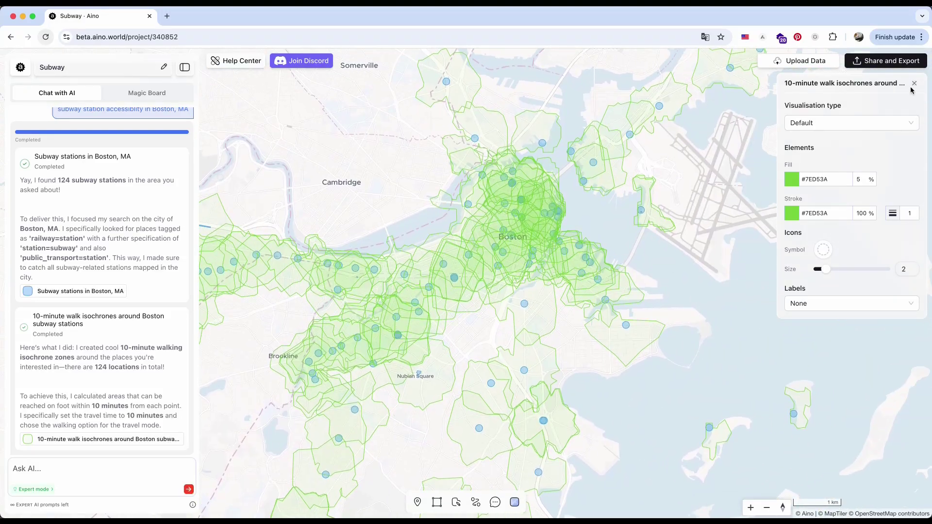
pyautogui.click(914, 83)
# - Ask the AI for "schools in city of boston"
pyautogui.write('school')
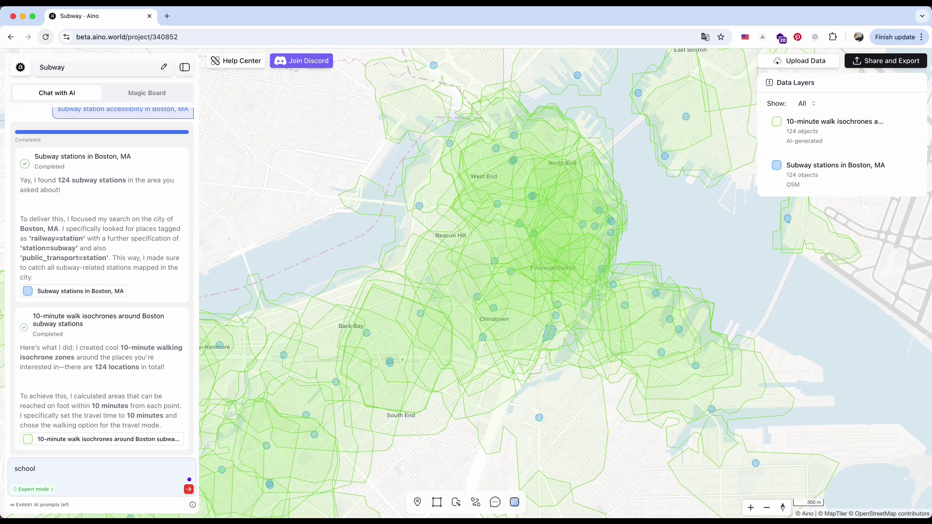
pyautogui.press('super+a')
pyautogui.write('schools o')
pyautogui.write('n city of boston')
pyautogui.press('Return')
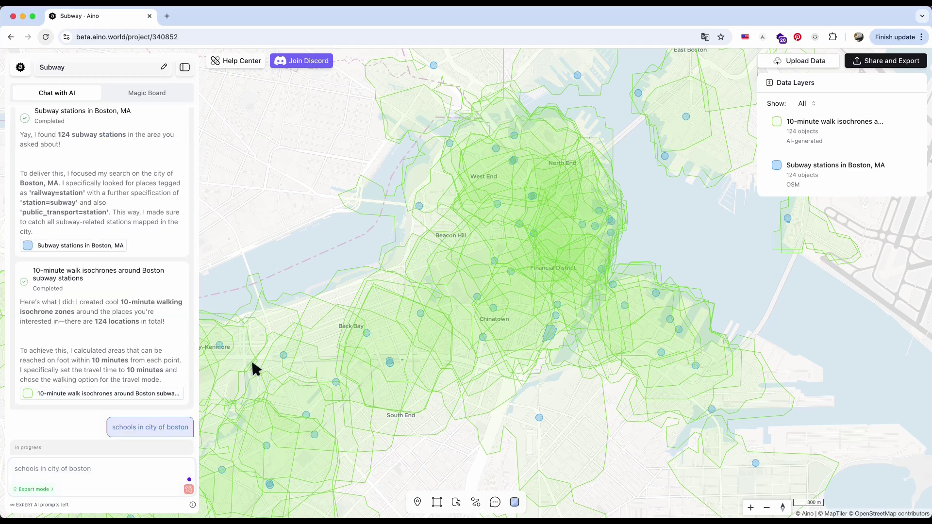
# - Hide the Boston city boundary layer and examine the school locations against the walk isochrones
pyautogui.scroll(-5, 251, 358)
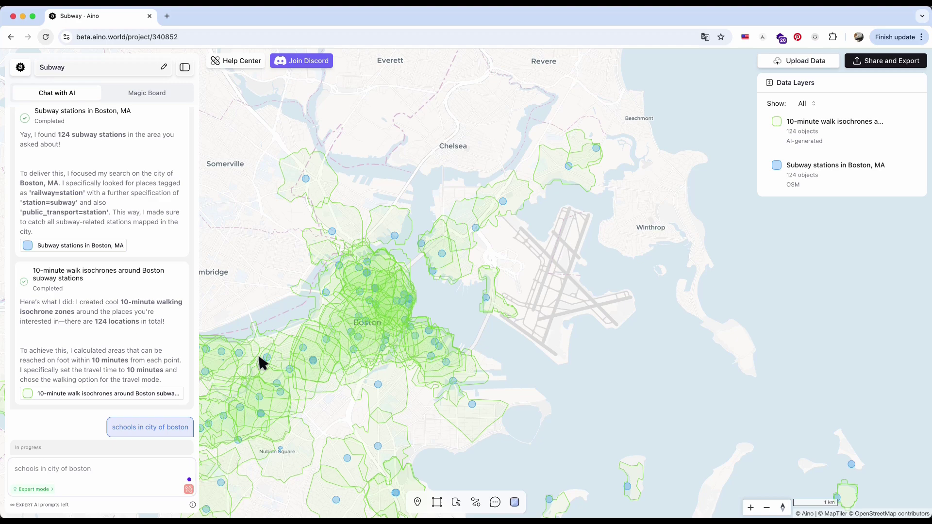
pyautogui.moveTo(378, 327); pyautogui.dragTo(433, 220)
pyautogui.scroll(3, 404, 290)
pyautogui.scroll(-4, 404, 290)
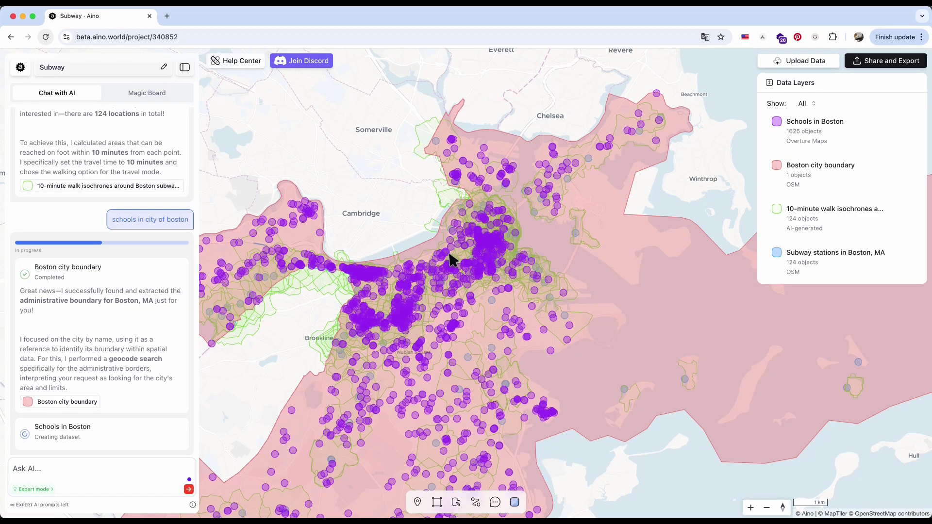
pyautogui.scroll(5, 474, 188)
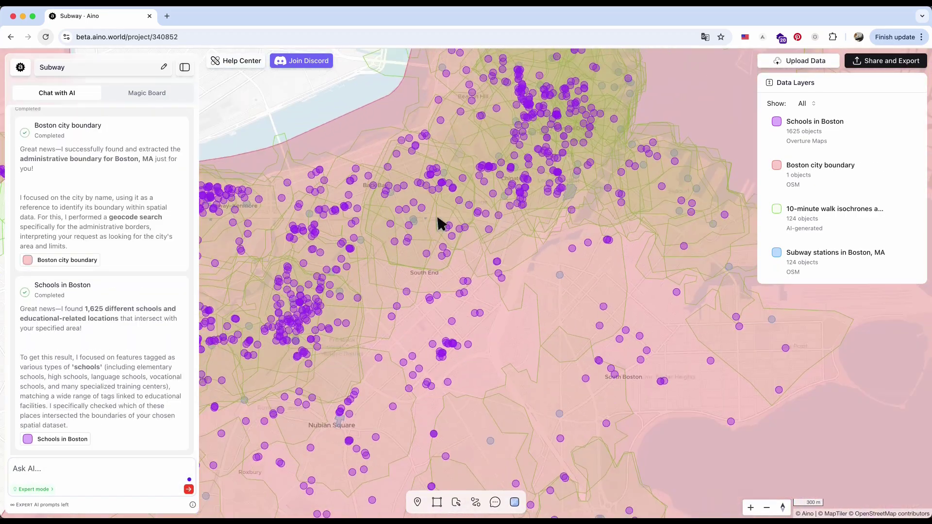
pyautogui.scroll(5, 440, 224)
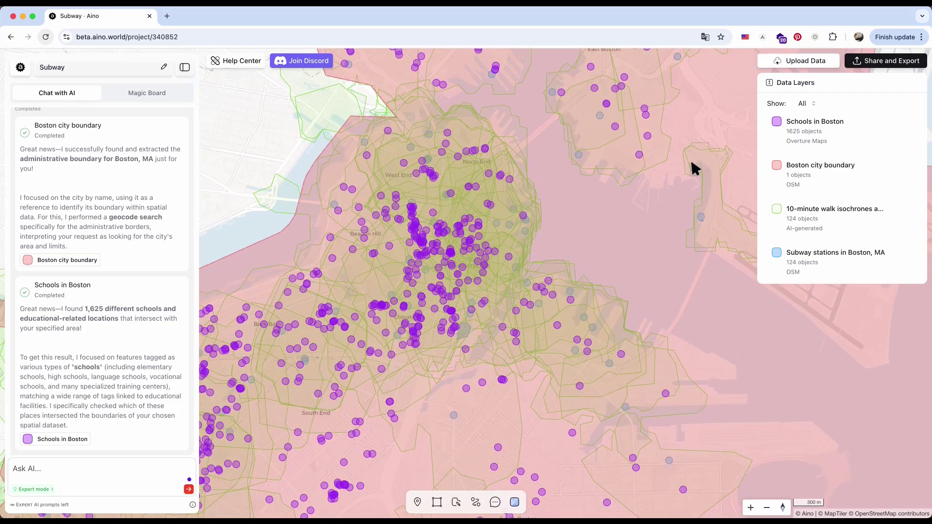
pyautogui.click(891, 165)
pyautogui.scroll(-5, 589, 264)
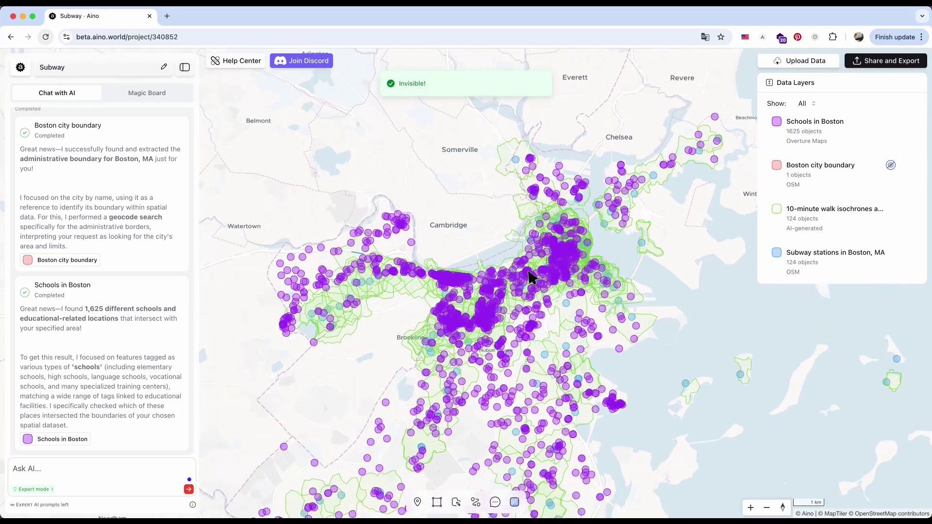
pyautogui.scroll(8, 531, 278)
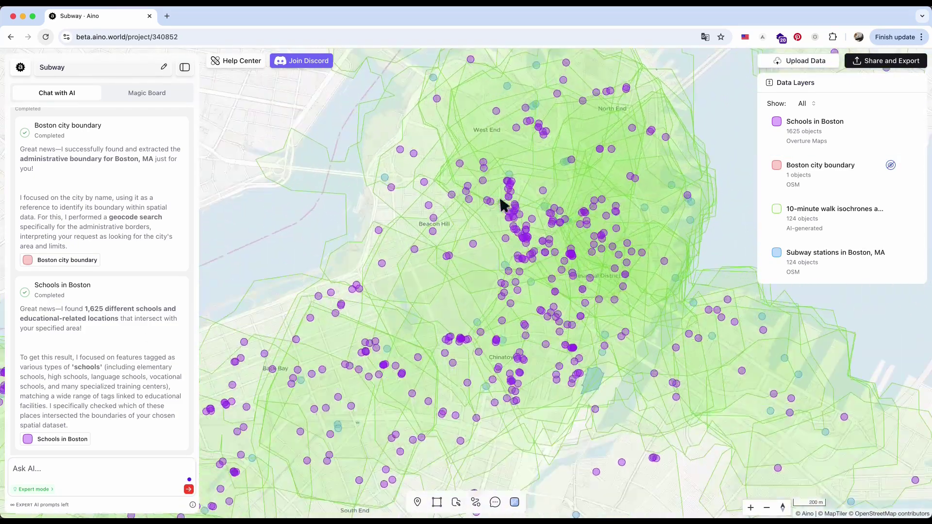
pyautogui.scroll(-4, 486, 208)
# - Ask the AI for "residential areas which do not have access to schools and subway stations"
pyautogui.click(112, 466)
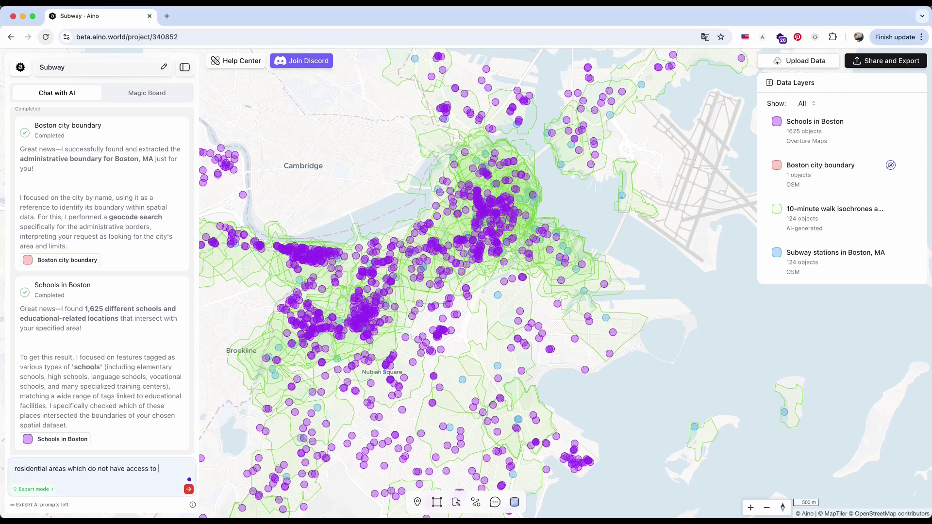
pyautogui.write('residential areas which do not have access to schools and')
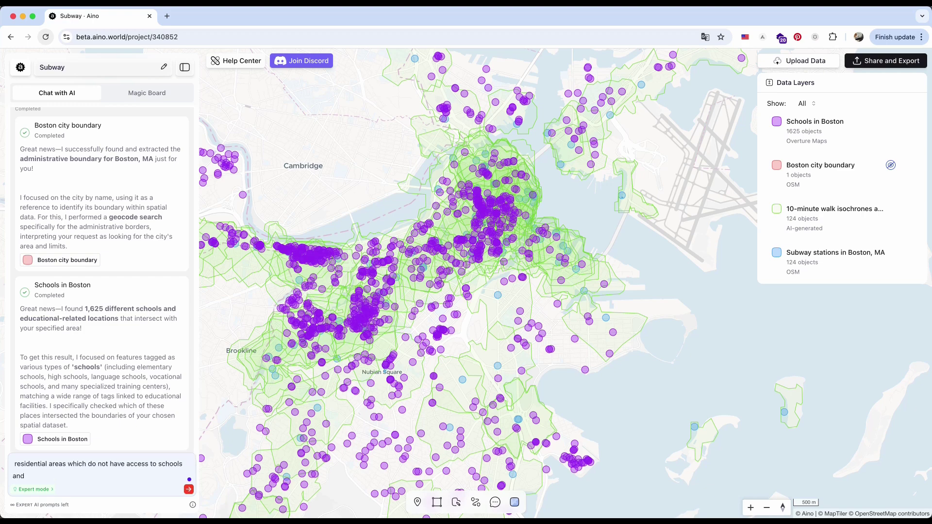
pyautogui.write(' subway stations')
pyautogui.press('Return')
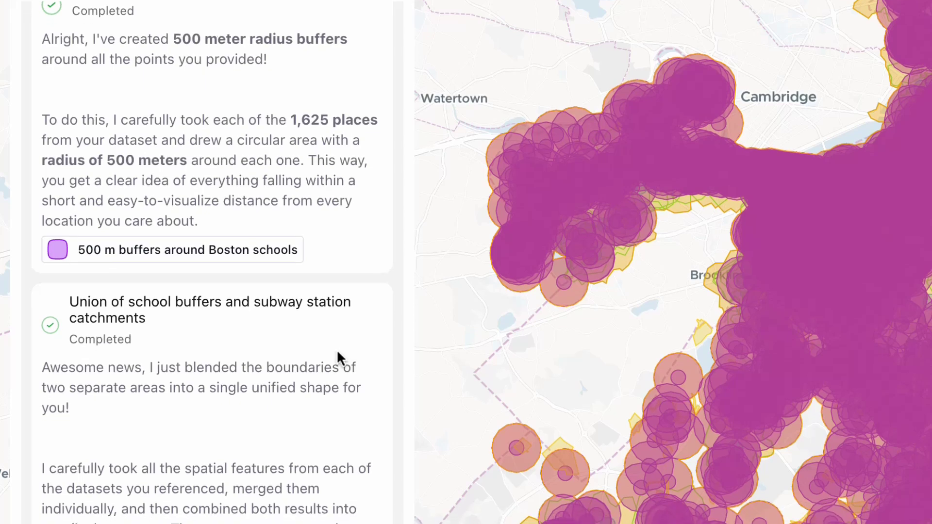
# - Review the AI's explanations of the 500 m school buffers, their union with the subway catchments, and the residential areas without access
pyautogui.scroll(3, 301, 253)
pyautogui.scroll(2, 243, 218)
pyautogui.scroll(-2, 245, 243)
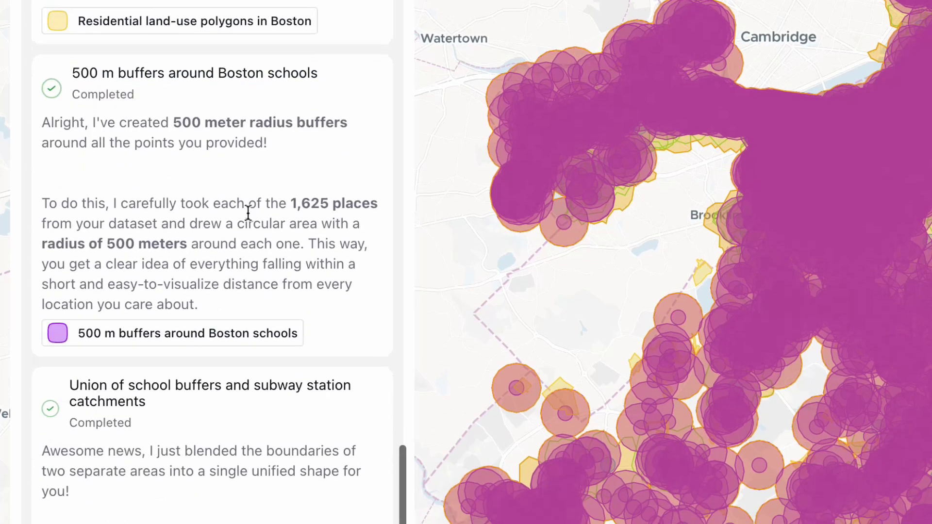
pyautogui.scroll(2, 229, 107)
pyautogui.scroll(-5, 202, 299)
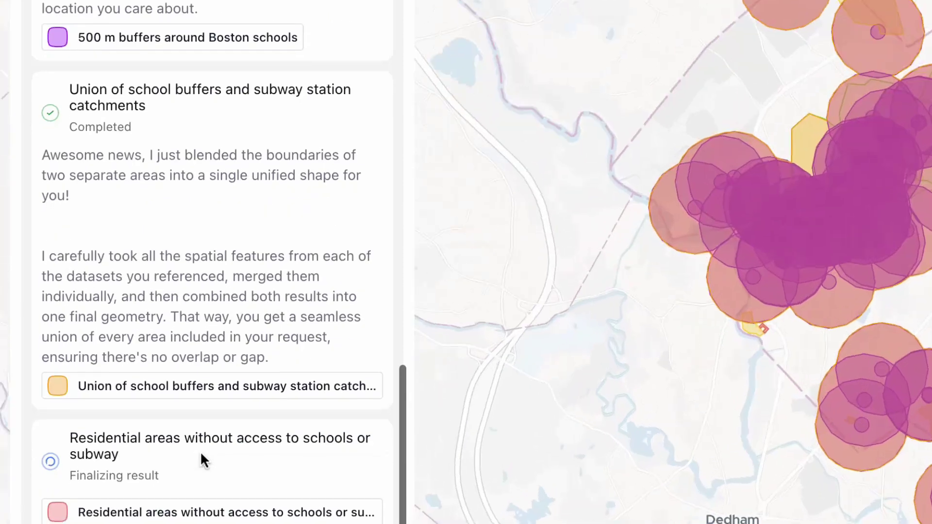
pyautogui.click(206, 483)
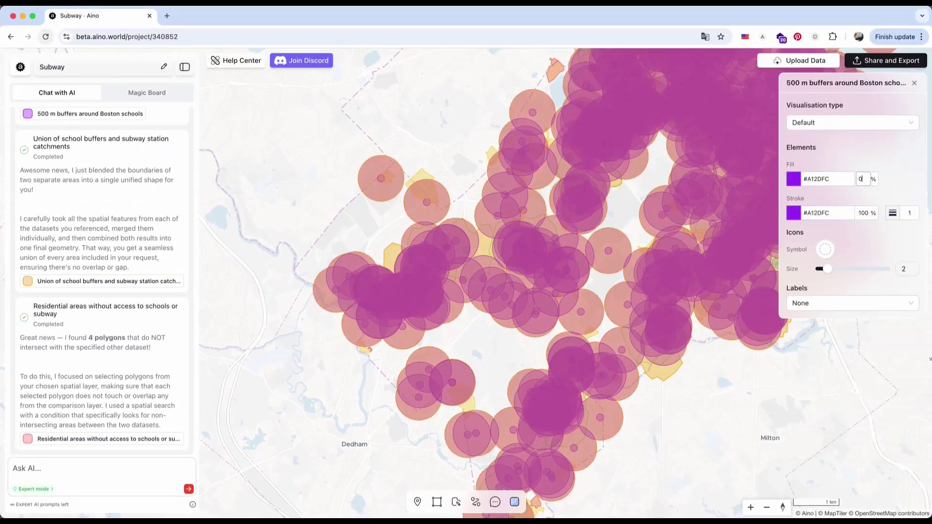
# - Set the fill opacity of the 500 m buffers around Boston schools layer to 0%
pyautogui.write('0')
pyautogui.press('Tab')
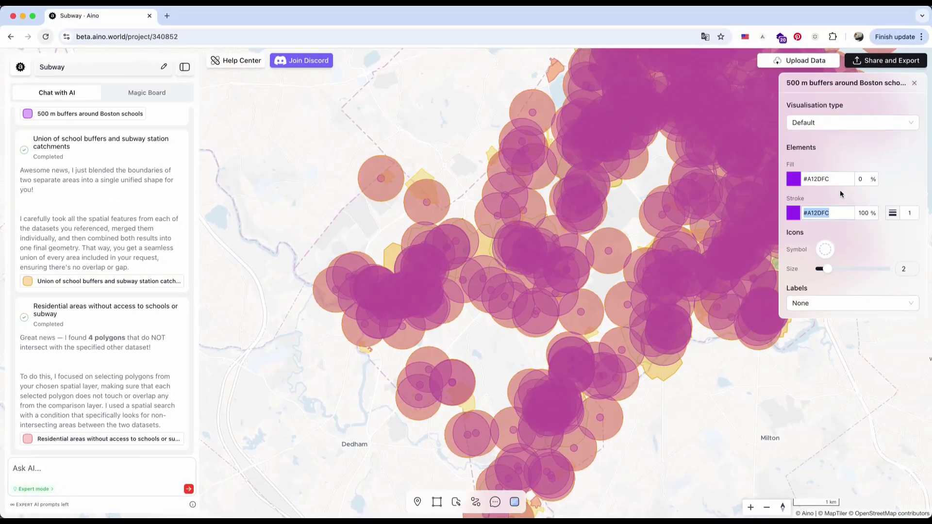
pyautogui.click(691, 212)
pyautogui.click(472, 336)
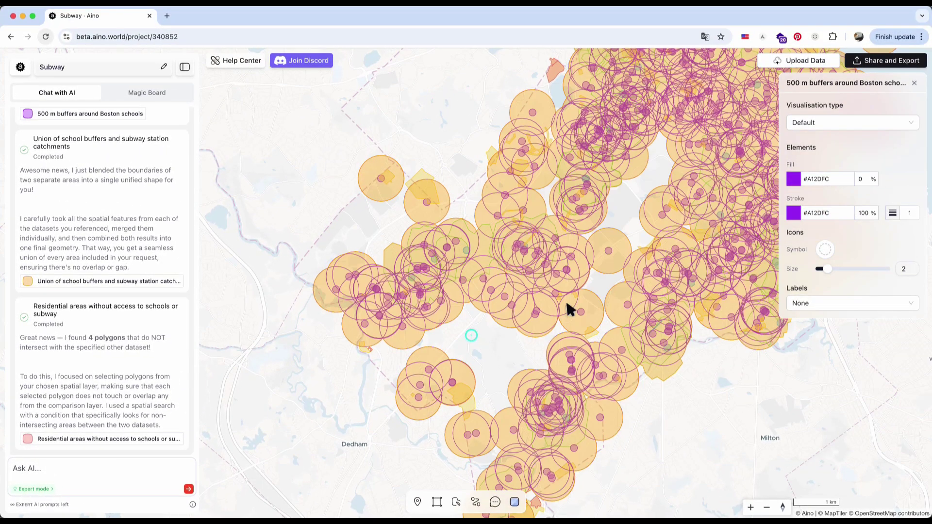
pyautogui.click(914, 83)
# - Change the fill colour of the union of school buffers and subway station catchments layer to light blue #9DD4FF
pyautogui.click(842, 173)
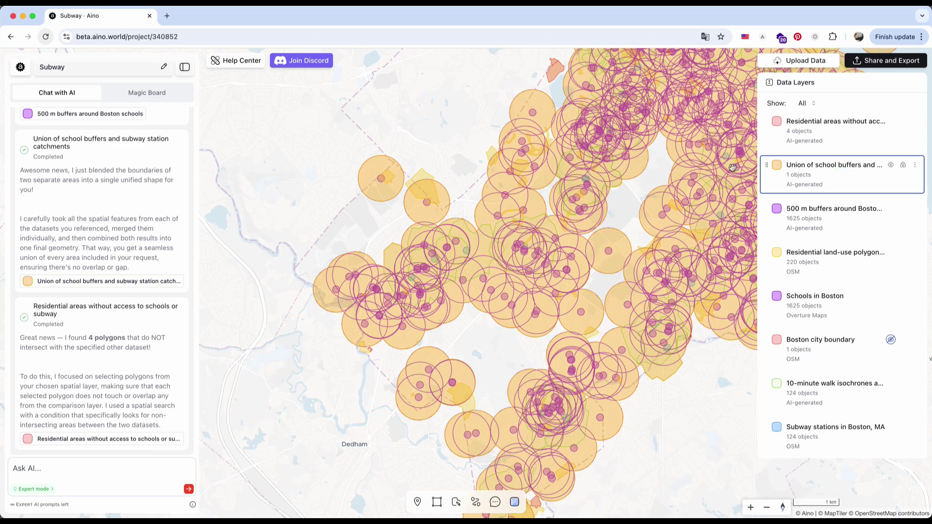
pyautogui.click(109, 281)
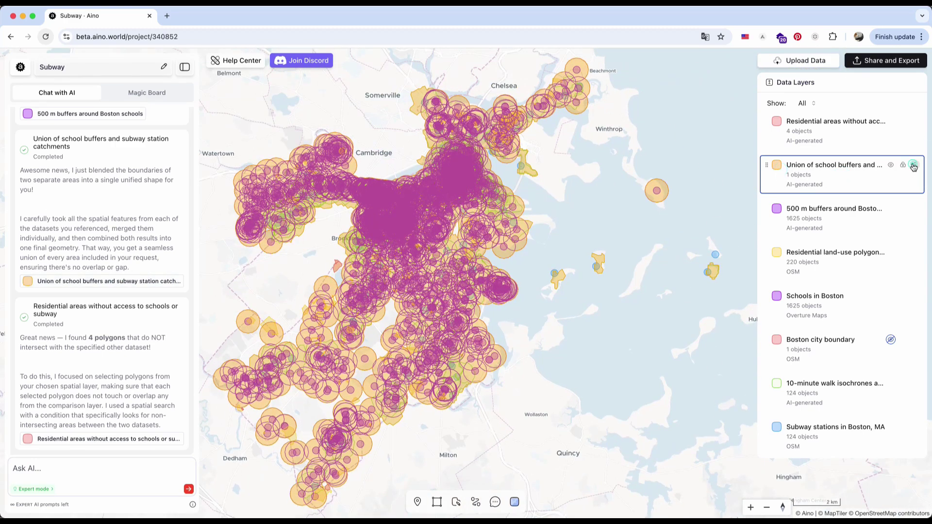
pyautogui.click(914, 165)
pyautogui.click(891, 173)
pyautogui.click(792, 180)
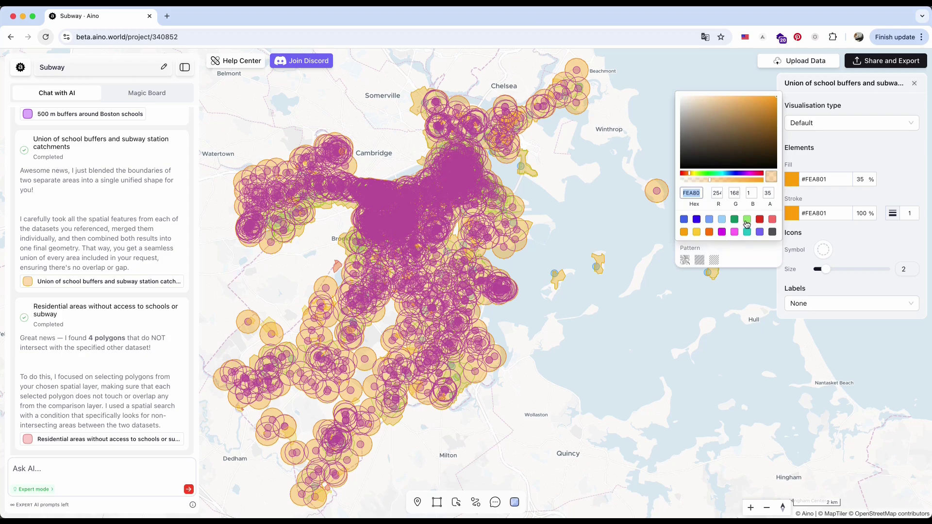
pyautogui.click(723, 222)
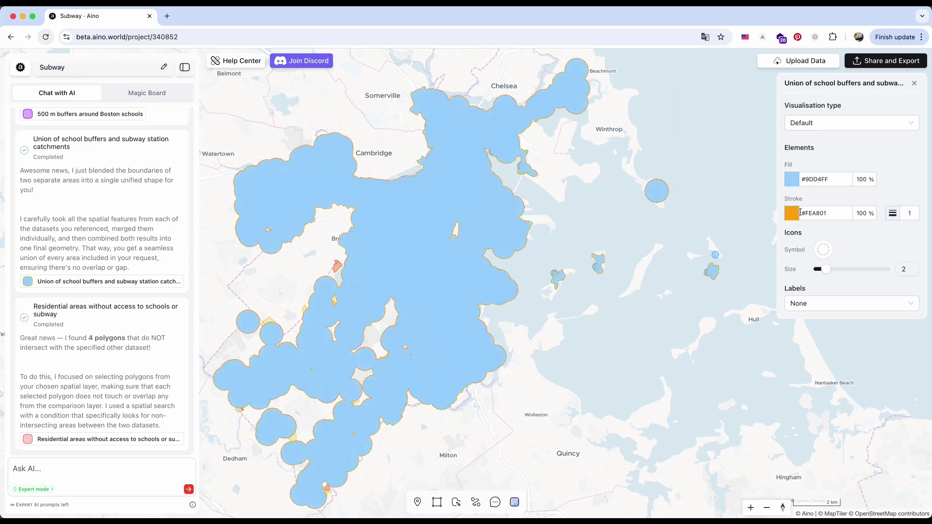
# - Match the union layer's stroke to light blue #9DD4FF and set its fill opacity to 20%
pyautogui.click(792, 179)
pyautogui.click(861, 180)
pyautogui.write('30')
pyautogui.press('Tab')
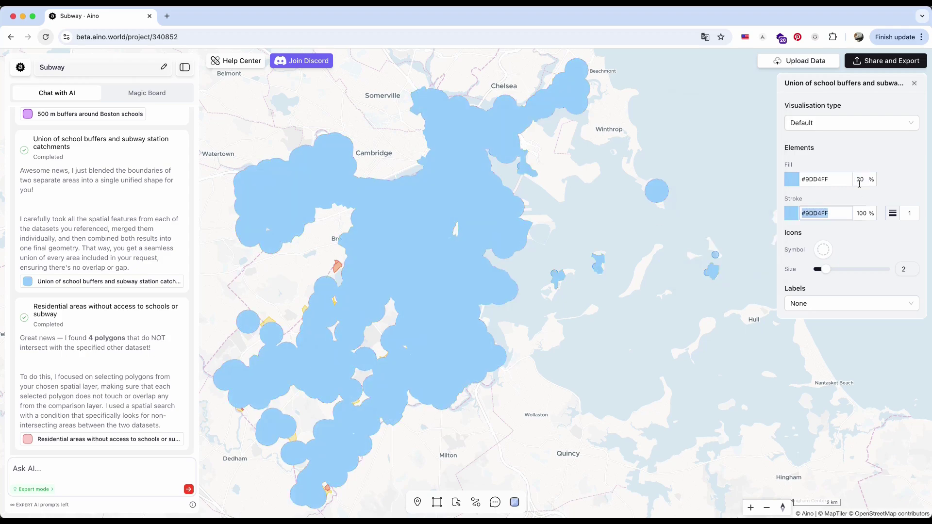
# - Set the fill of the residential areas without access to schools or subway layer to red #E63B23
pyautogui.scroll(5, 304, 358)
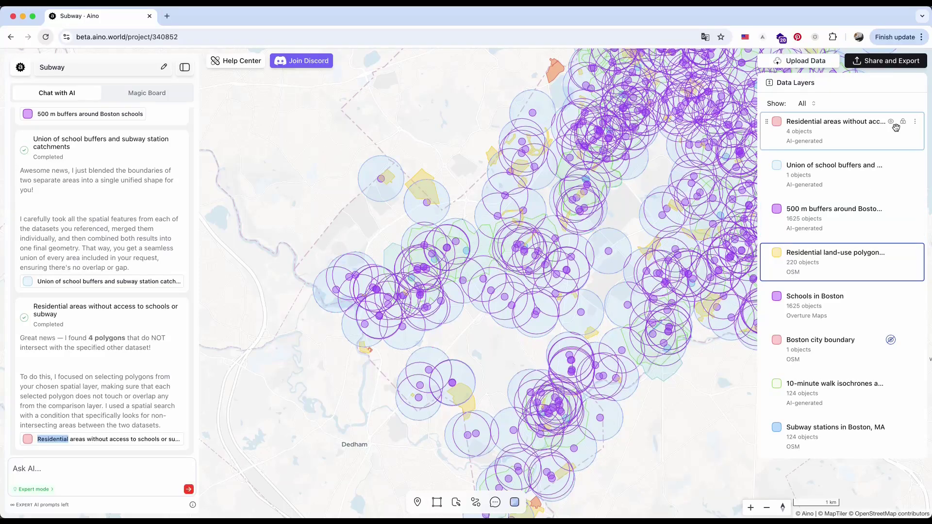
pyautogui.click(914, 121)
pyautogui.click(879, 124)
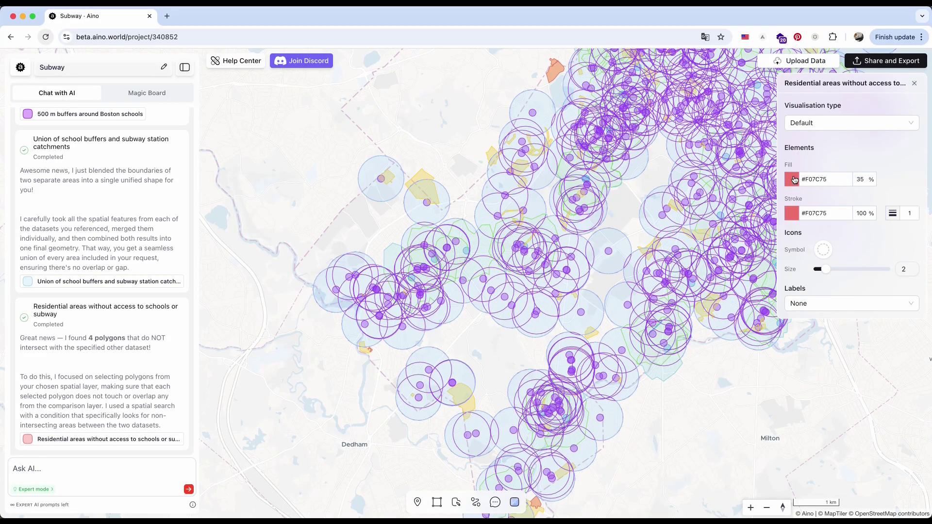
pyautogui.click(792, 179)
pyautogui.click(760, 219)
pyautogui.click(576, 265)
pyautogui.click(792, 180)
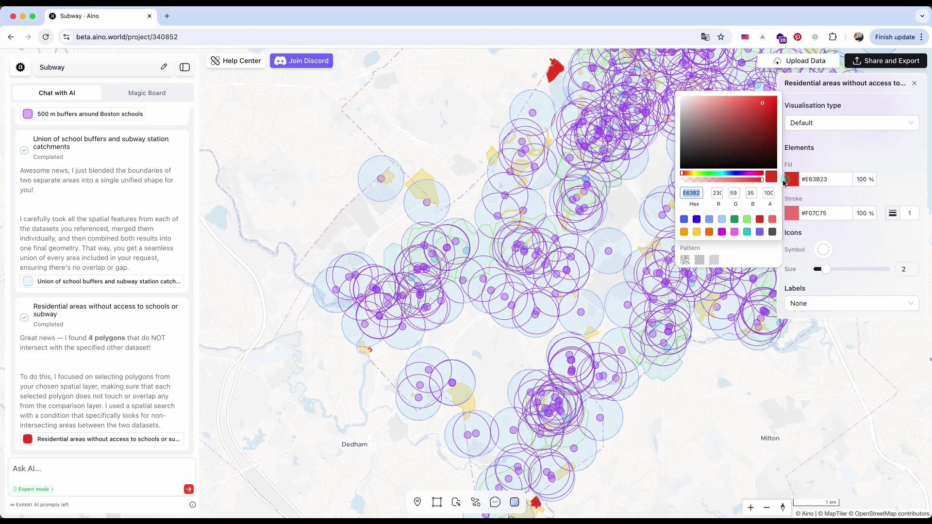
pyautogui.click(430, 396)
# - Inspect the attributes of the red residential polygons without access, near Dedham and near Brookline
pyautogui.scroll(5, 366, 354)
pyautogui.scroll(3, 427, 316)
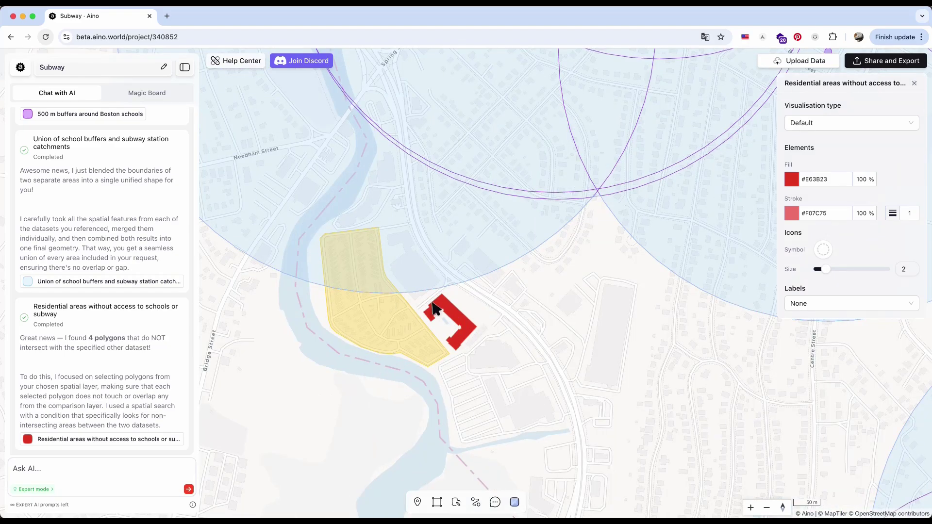
pyautogui.click(474, 330)
pyautogui.scroll(-5, 480, 338)
pyautogui.scroll(-8, 479, 340)
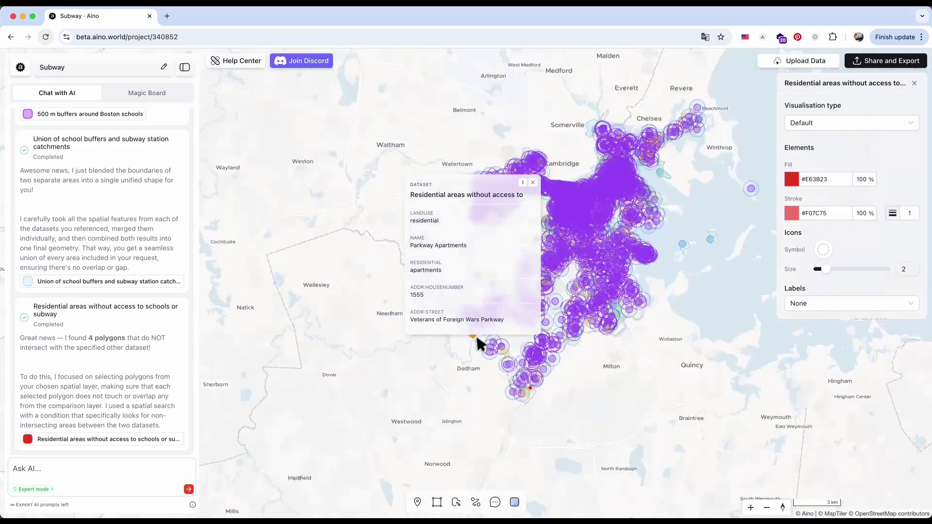
pyautogui.press('Escape')
pyautogui.scroll(3, 395, 267)
pyautogui.click(396, 262)
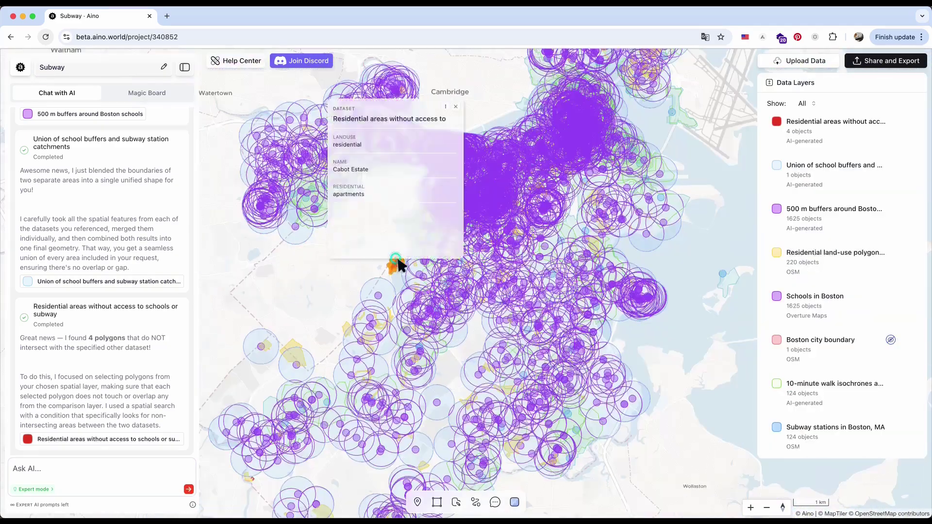
pyautogui.press('Escape')
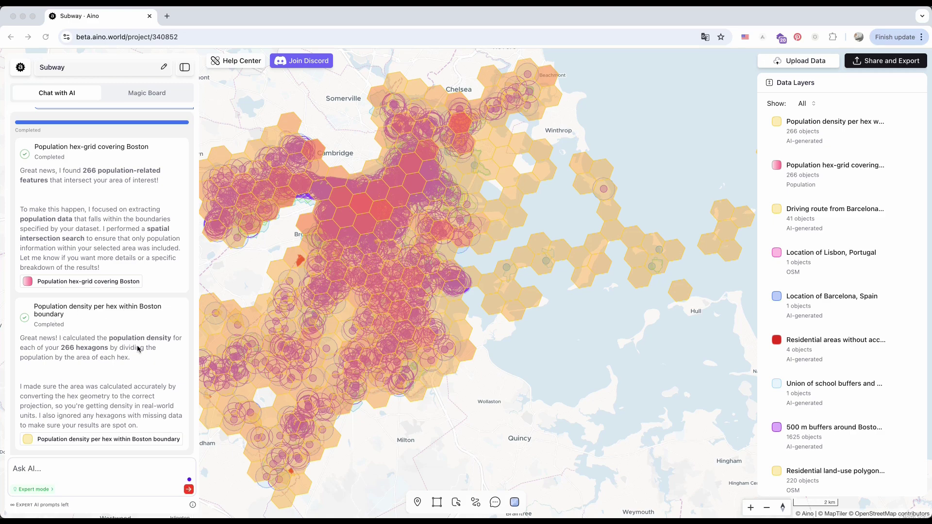
# - Take a closer look at a hexagon of the Boston population grid near Brookline
pyautogui.scroll(3, 364, 260)
pyautogui.click(365, 260)
pyautogui.press('Escape')
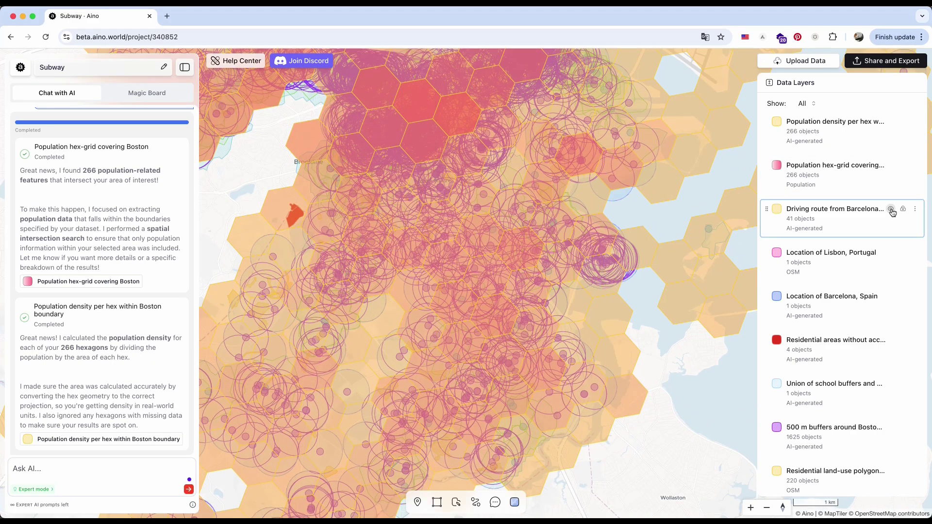
# - Hide the driving route from Barcelona, the Lisbon location and the Barcelona location layers
pyautogui.click(891, 210)
pyautogui.click(891, 253)
pyautogui.click(891, 296)
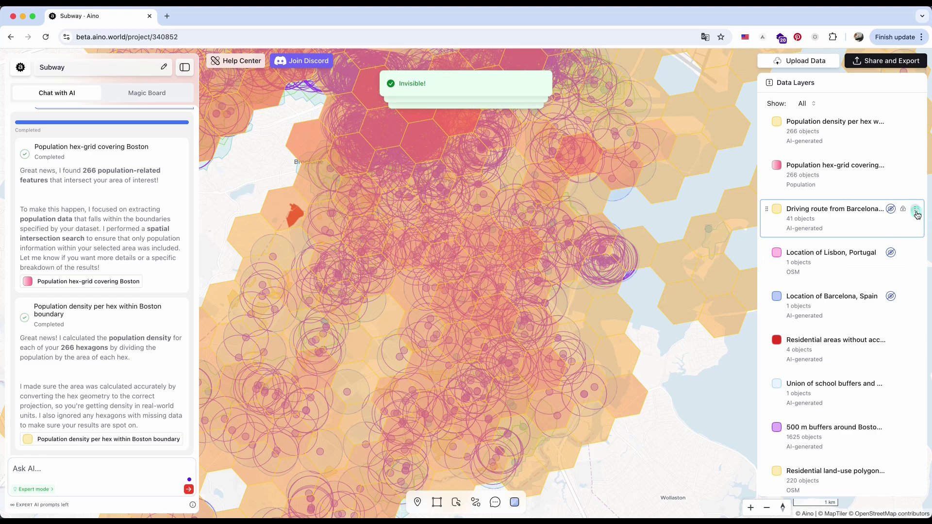
# - Delete the driving route from Barcelona layer and the Lisbon and Barcelona location layers
pyautogui.click(917, 214)
pyautogui.click(884, 245)
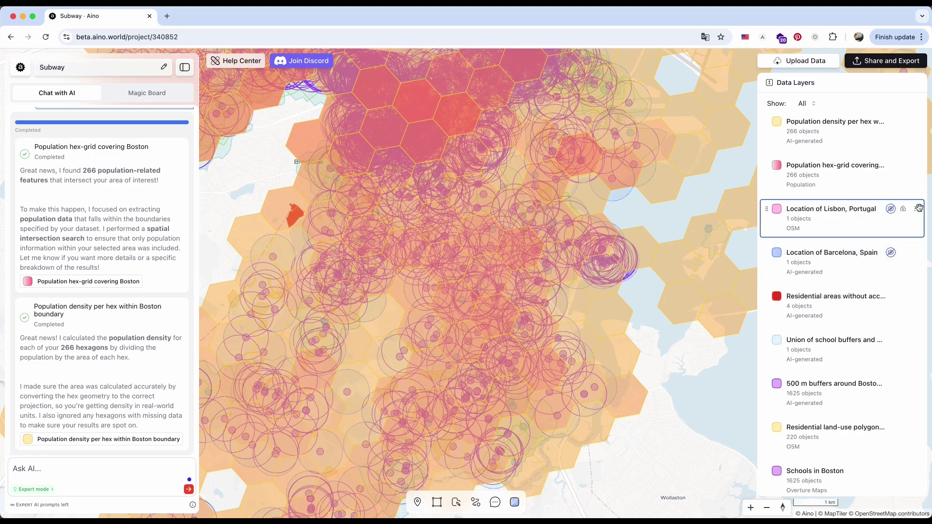
pyautogui.click(916, 209)
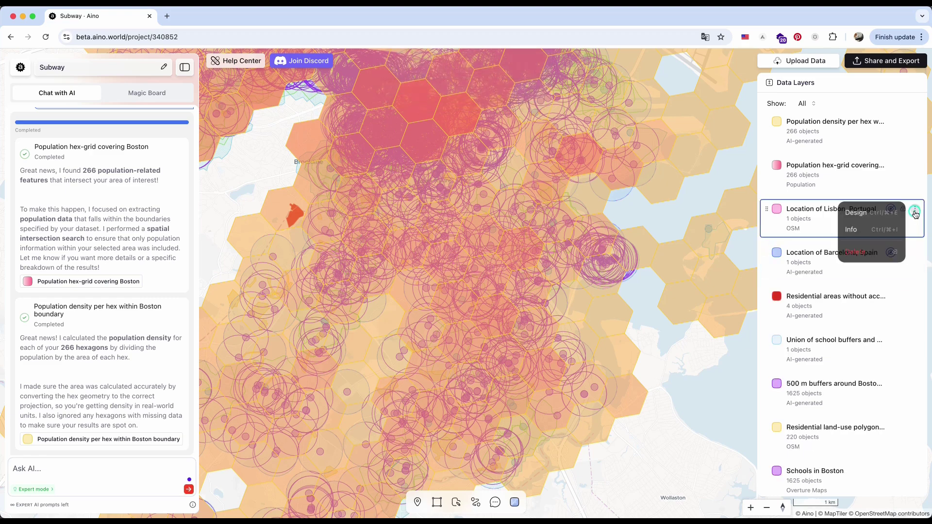
pyautogui.click(886, 259)
pyautogui.click(916, 209)
pyautogui.click(915, 210)
pyautogui.click(915, 212)
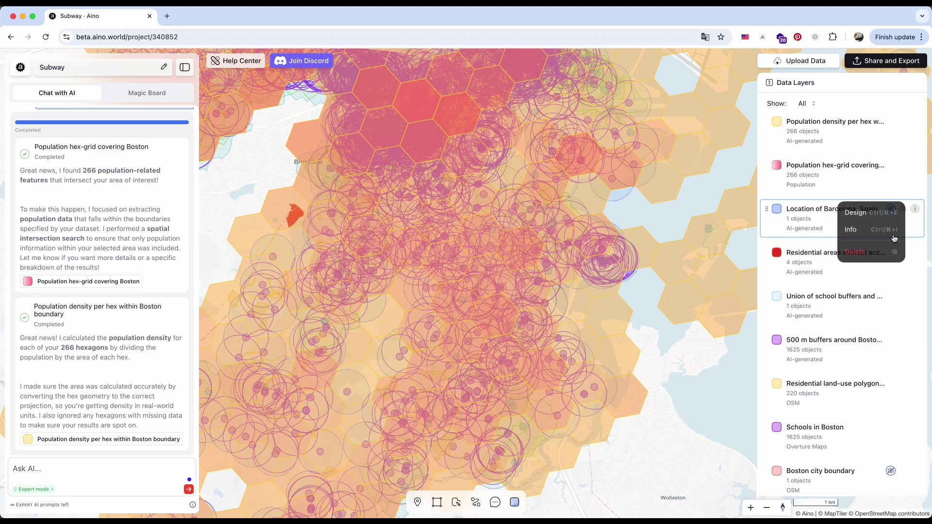
pyautogui.click(886, 252)
pyautogui.click(884, 265)
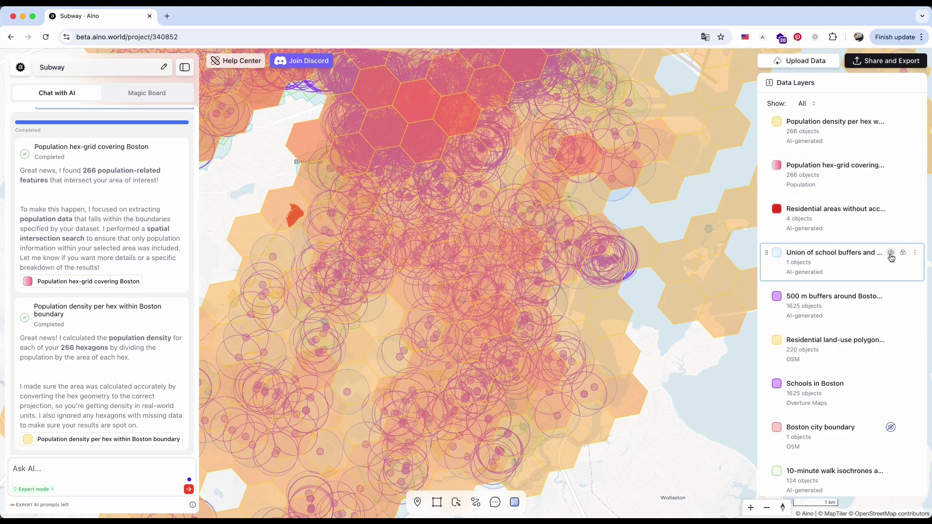
# - Hide the union of school buffers, 500 m school buffers, residential land-use and Schools in Boston layers
pyautogui.click(891, 253)
pyautogui.click(890, 297)
pyautogui.click(891, 340)
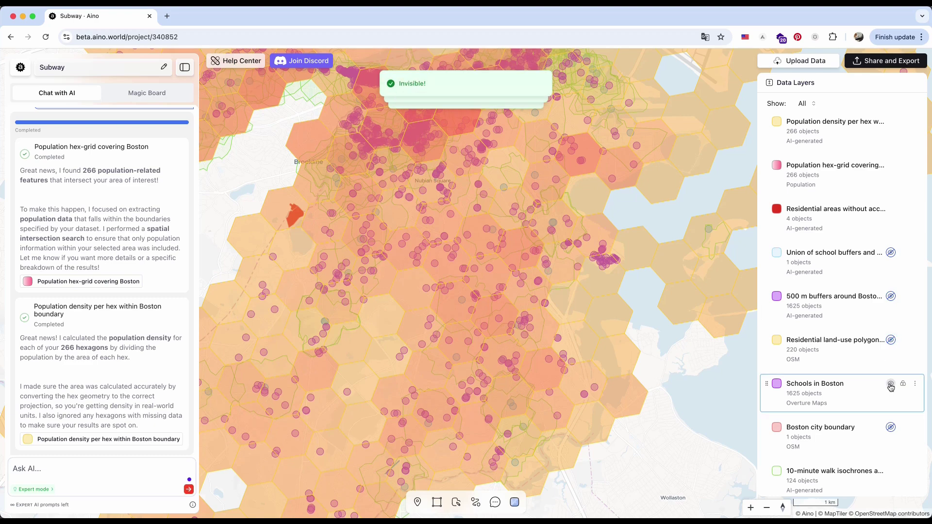
pyautogui.click(891, 385)
pyautogui.scroll(-2, 888, 427)
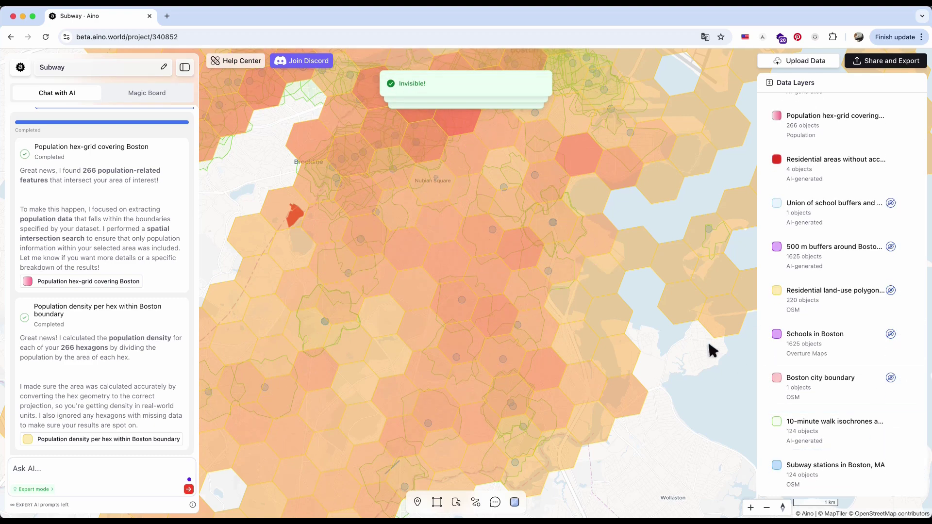
# - Examine the population hex-grid covering Boston against the walk isochrones, focusing on the darkest hexagons between Brookline and downtown
pyautogui.scroll(-5, 710, 349)
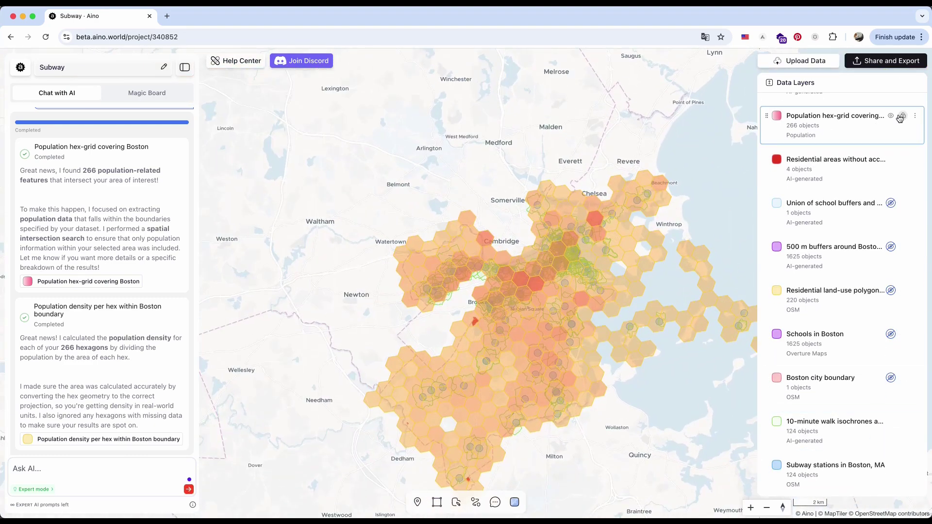
pyautogui.click(901, 117)
pyautogui.click(914, 82)
pyautogui.scroll(3, 554, 291)
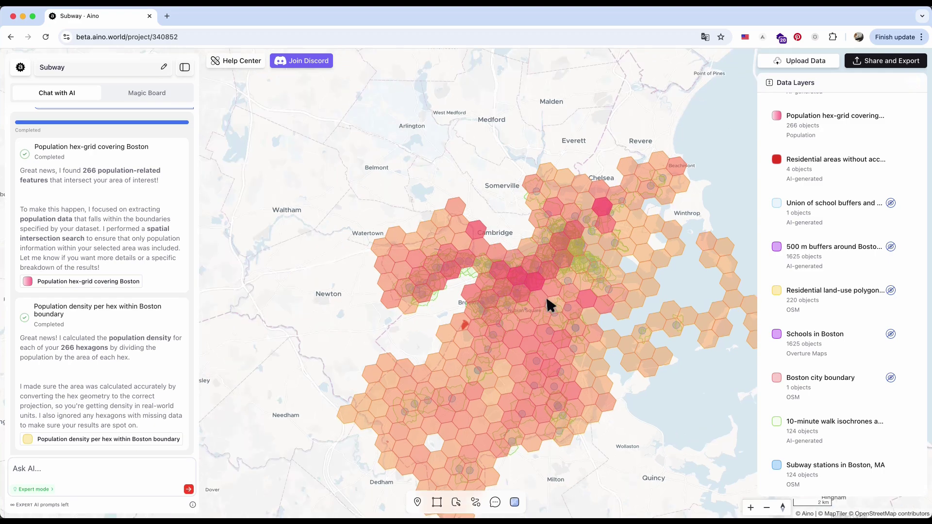
pyautogui.scroll(3, 551, 243)
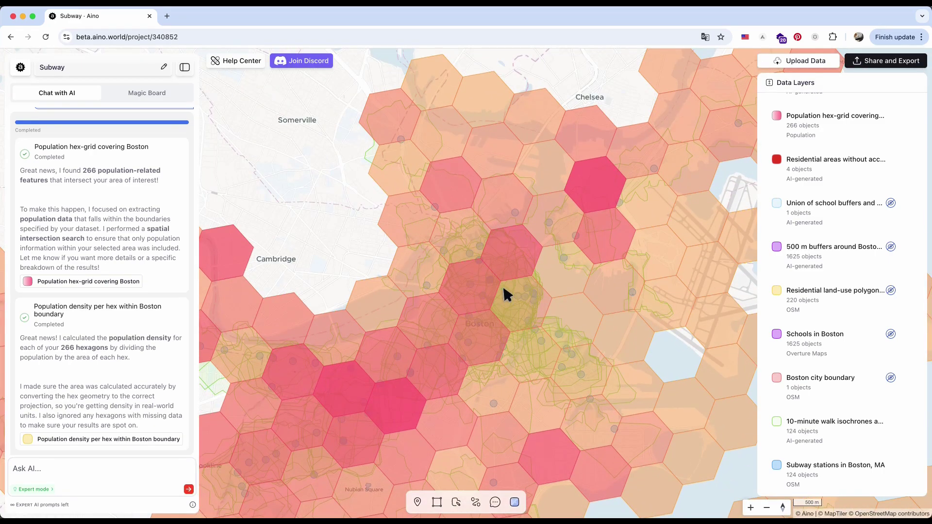
pyautogui.moveTo(504, 289); pyautogui.dragTo(630, 169)
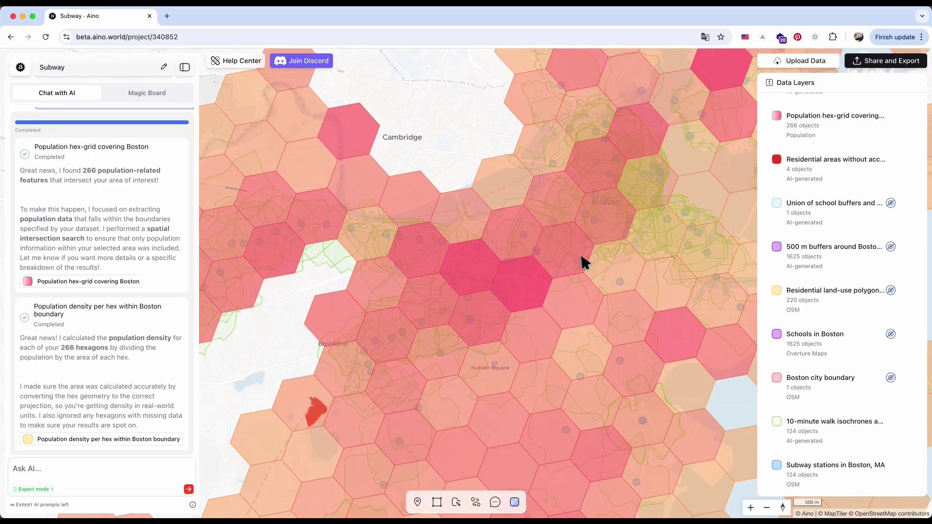
pyautogui.scroll(-5, 584, 262)
pyautogui.scroll(3, 593, 243)
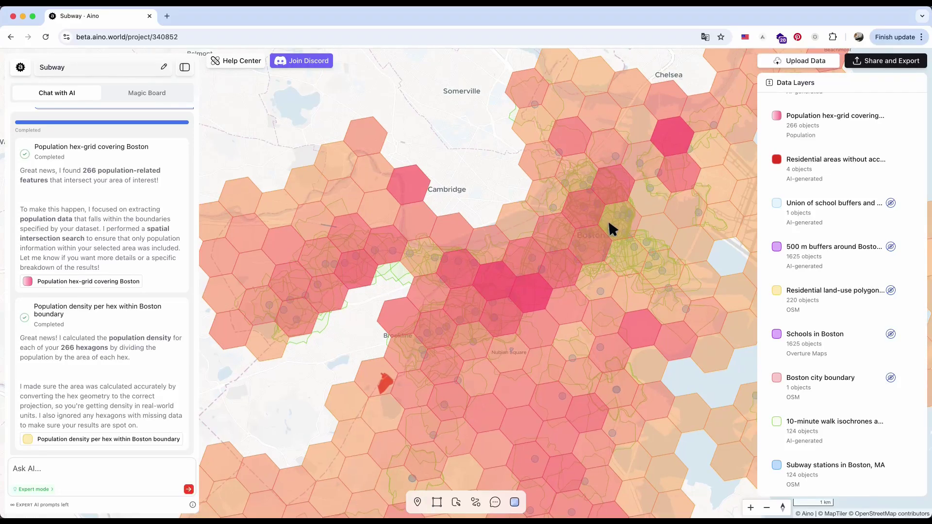
pyautogui.scroll(2, 525, 276)
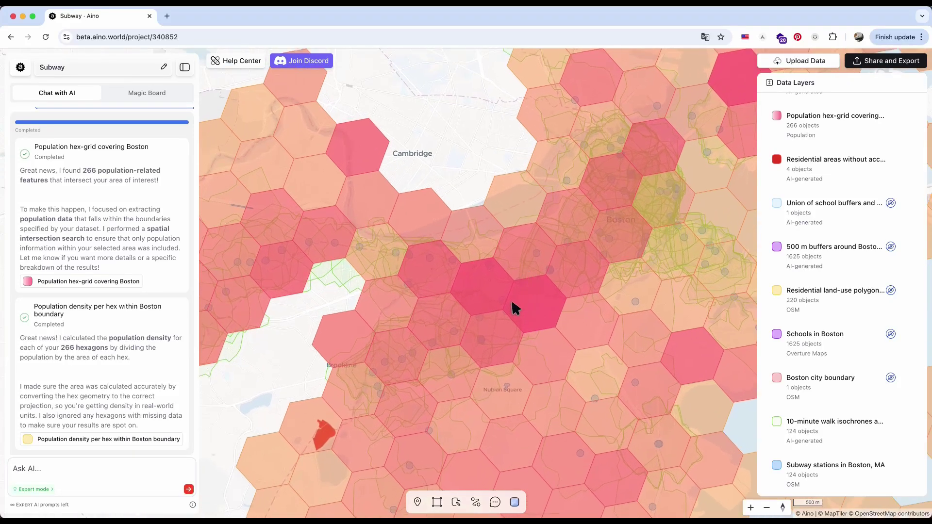
pyautogui.scroll(2, 508, 344)
pyautogui.moveTo(507, 339); pyautogui.dragTo(510, 318)
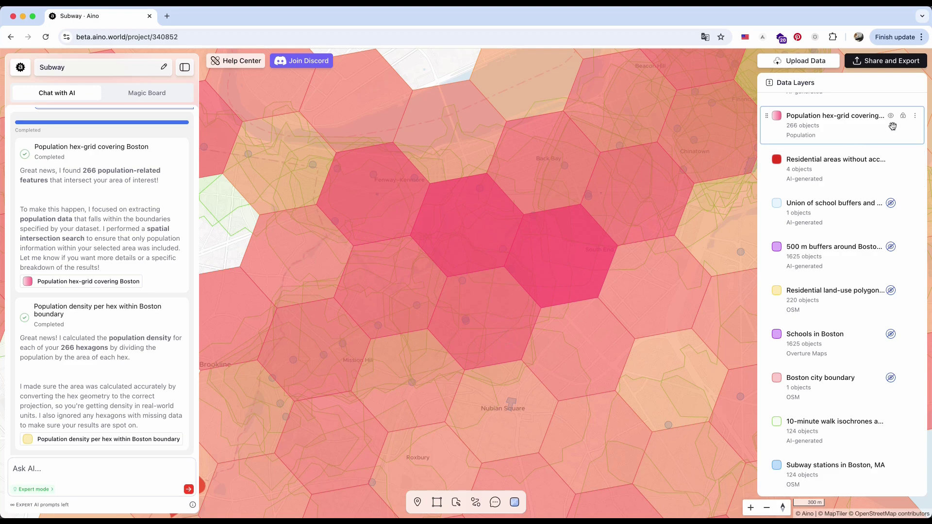
pyautogui.scroll(2, 890, 145)
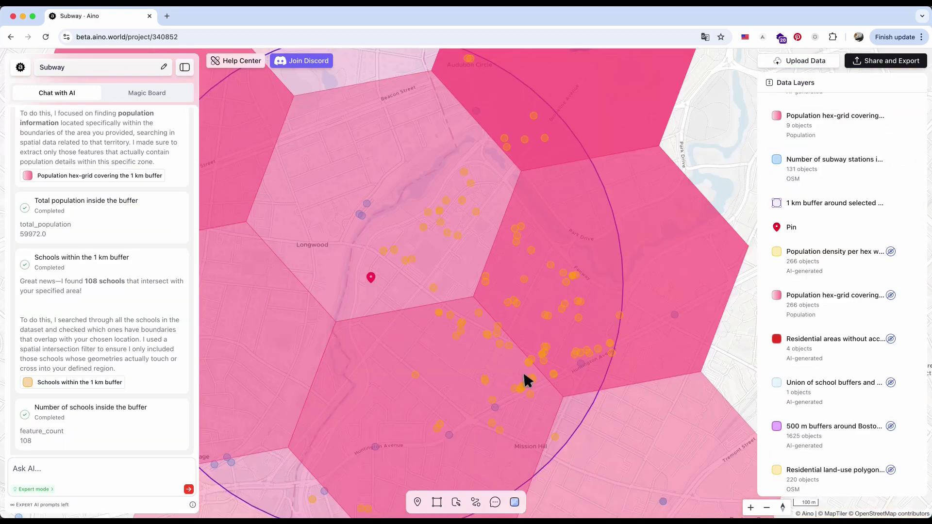
# - Inspect the population values of individual hexagons within the 1 km buffer around the pin at Longwood
pyautogui.click(527, 360)
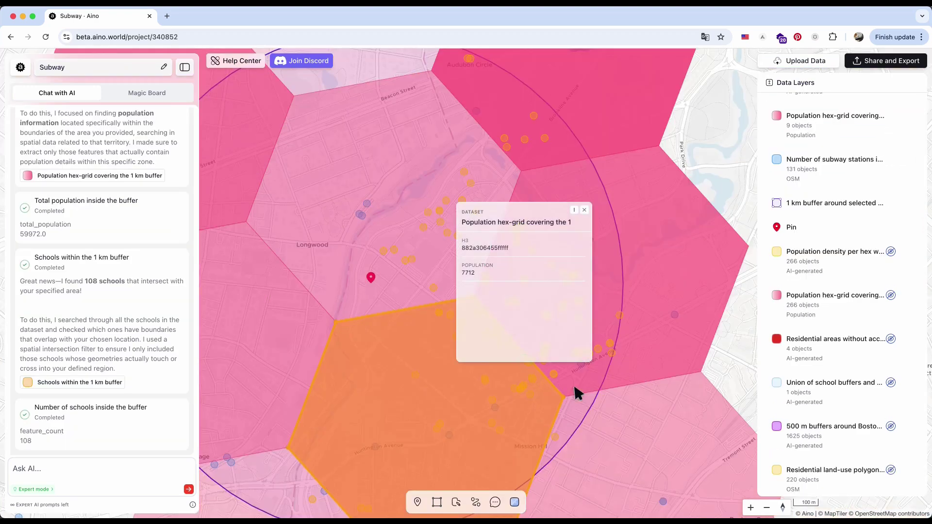
pyautogui.click(607, 388)
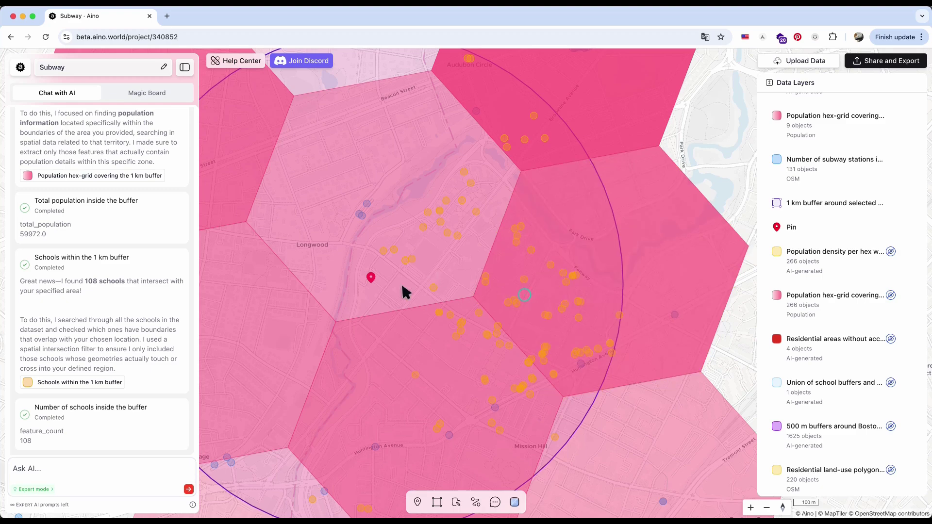
pyautogui.click(395, 213)
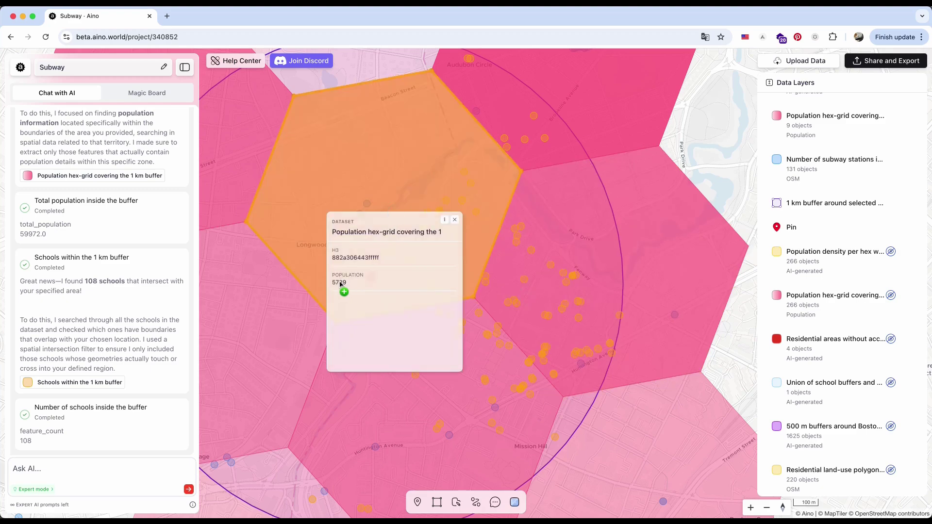
pyautogui.click(518, 119)
pyautogui.click(392, 177)
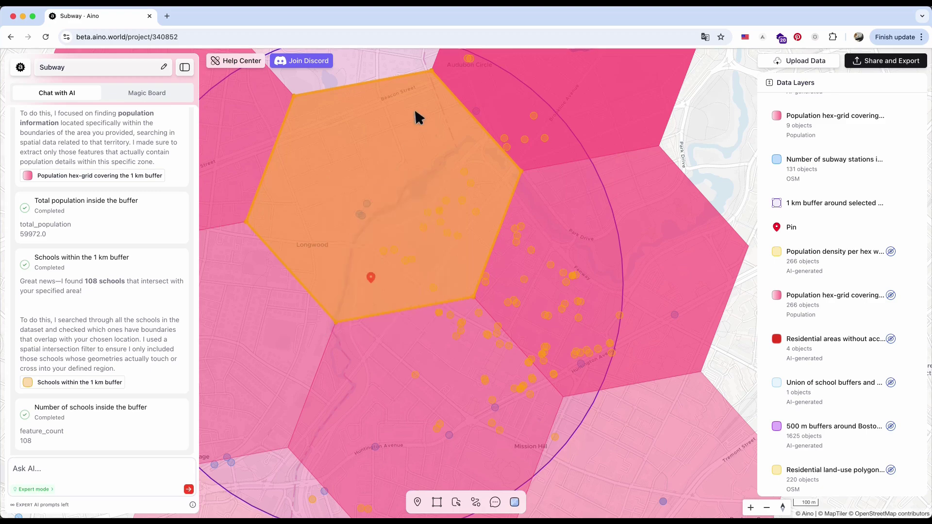
pyautogui.scroll(-5, 415, 107)
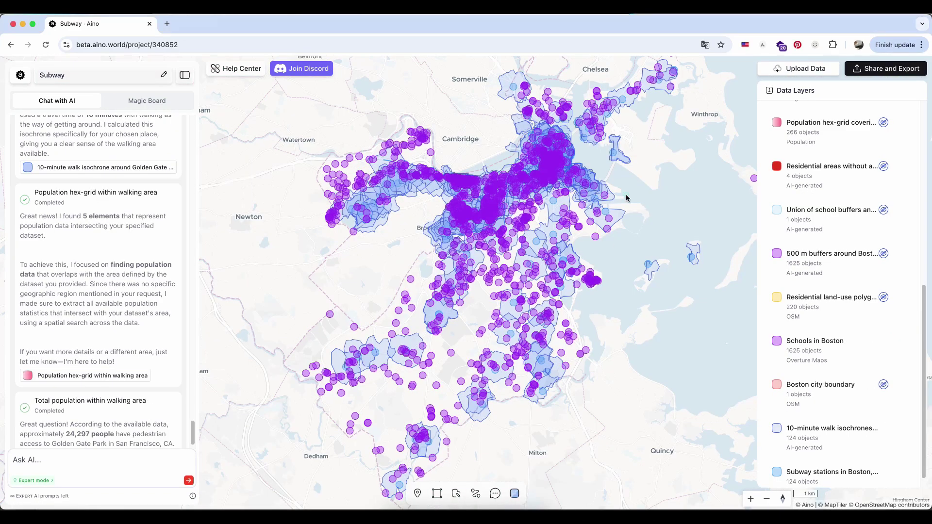
# - Change the fill colour of the 10-minute walk isochrones layer to green #98E374
pyautogui.click(774, 432)
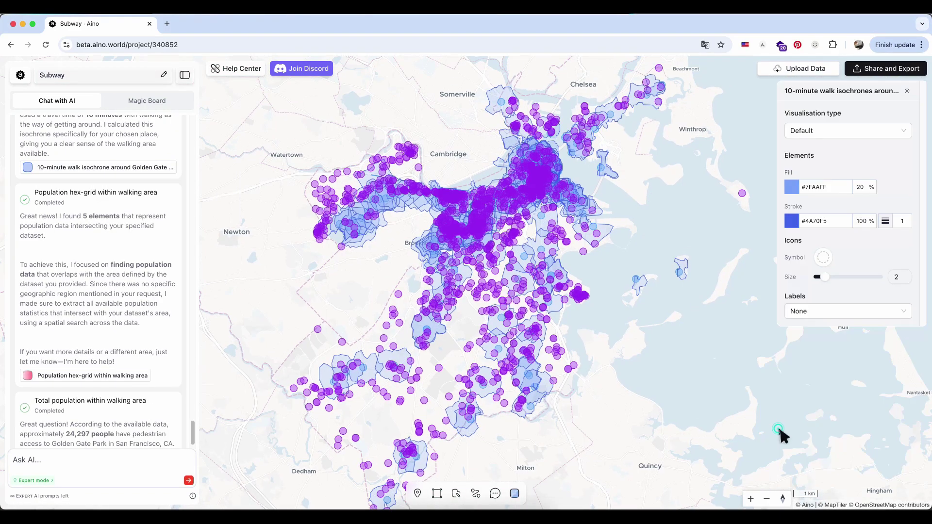
pyautogui.click(792, 187)
pyautogui.click(798, 222)
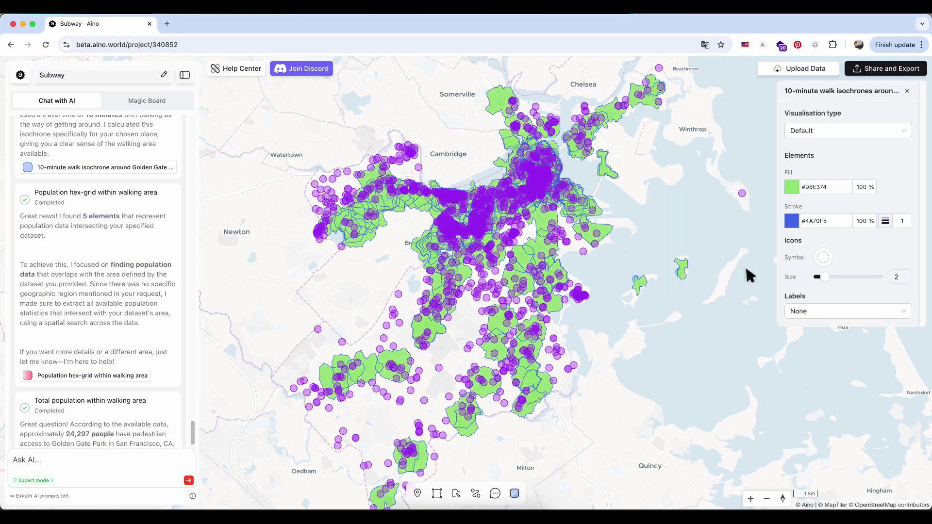
# - Change the stroke colour of the 10-minute walk isochrones layer to green #129A69
pyautogui.click(790, 223)
pyautogui.click(734, 275)
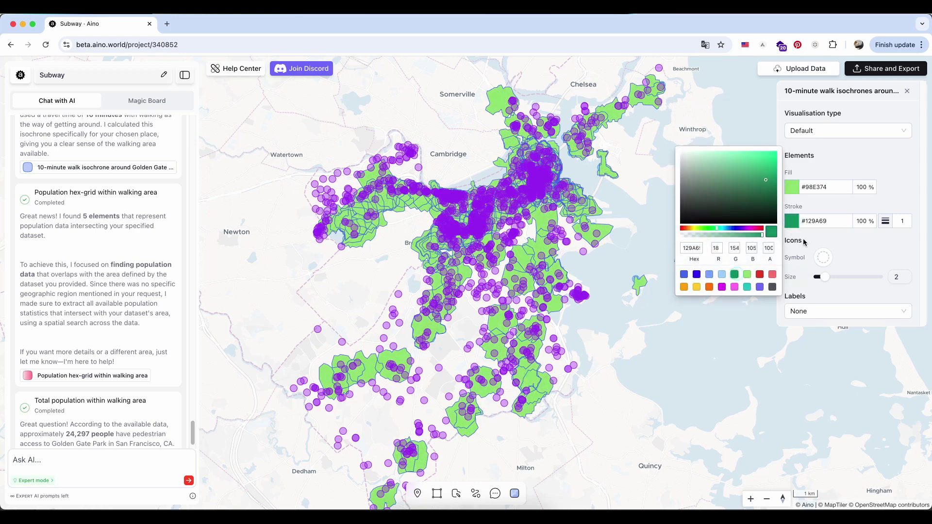
pyautogui.click(907, 90)
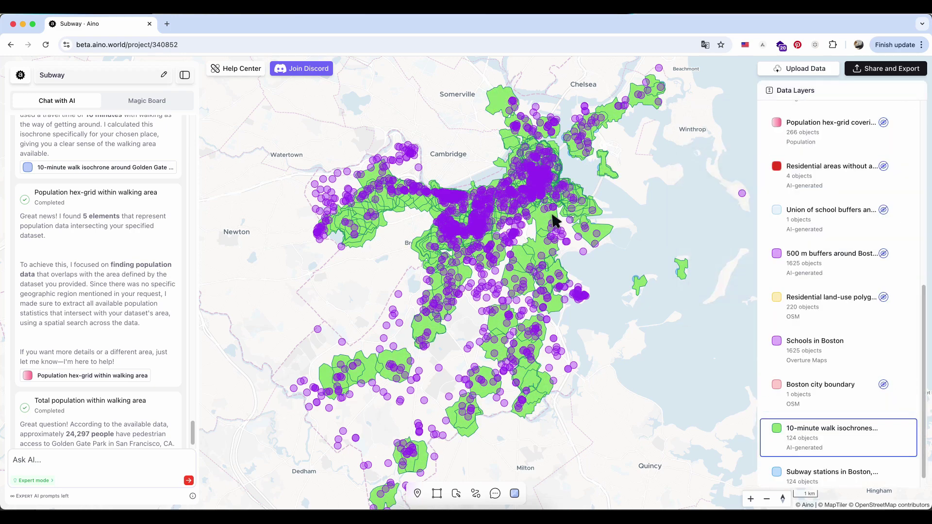
# - Switch the basemap style to Monochrome dark from the basemap library
pyautogui.scroll(1, 556, 221)
pyautogui.click(515, 494)
pyautogui.scroll(-3, 561, 399)
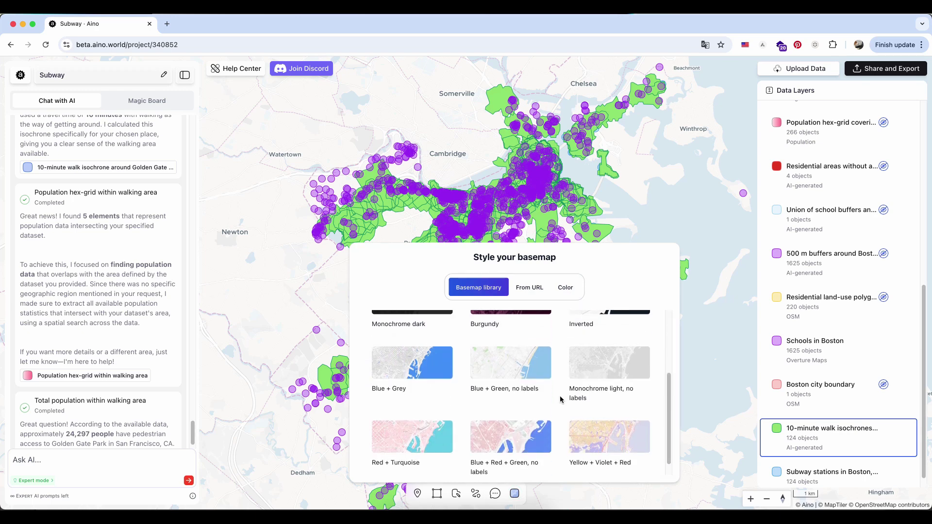
pyautogui.scroll(5, 561, 399)
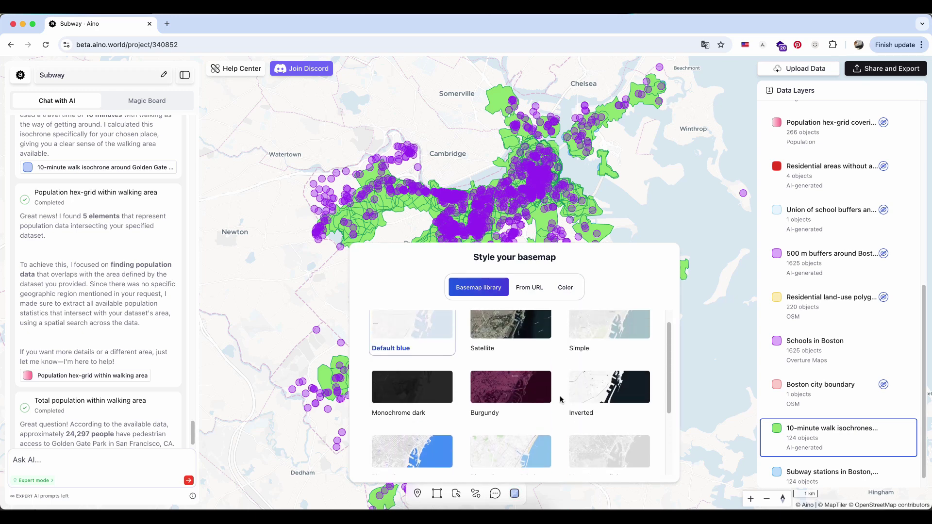
pyautogui.click(430, 424)
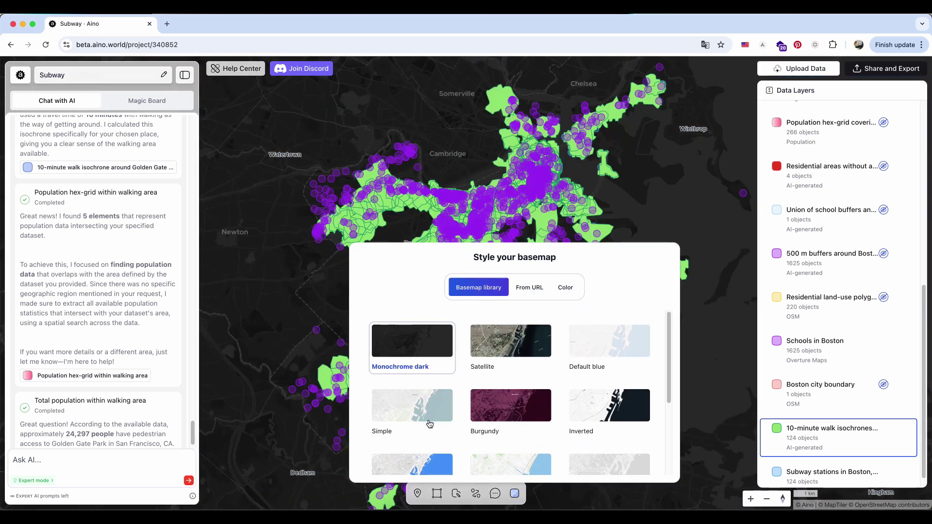
pyautogui.click(278, 283)
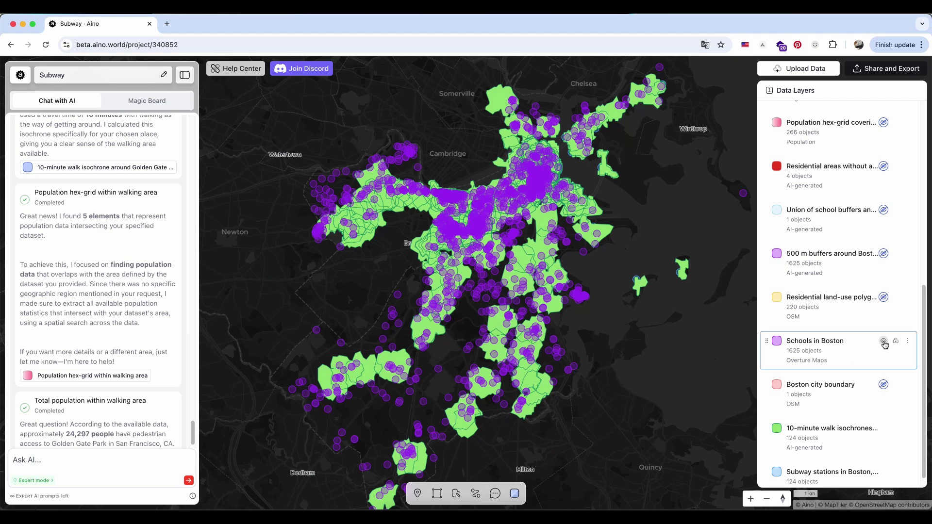
# - Hide the Schools in Boston layer so the school points no longer cover the walk isochrones
pyautogui.click(884, 341)
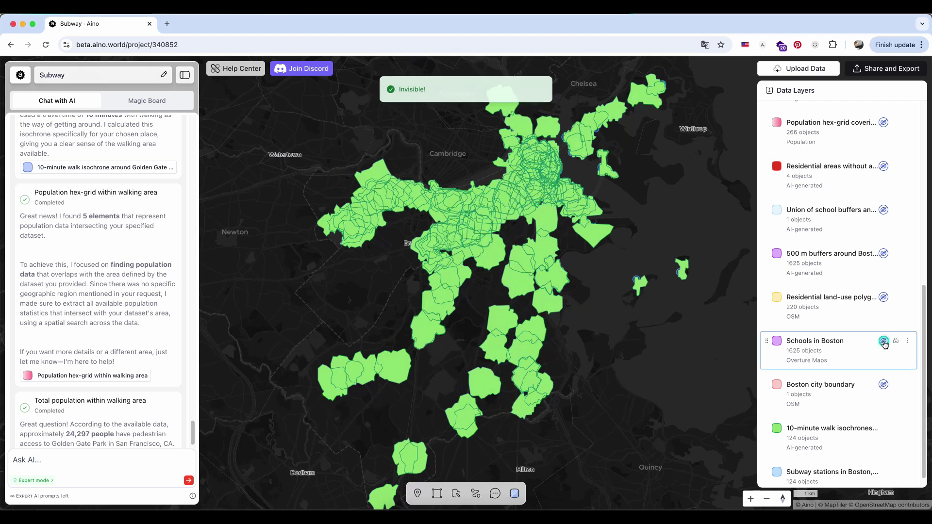
pyautogui.click(485, 266)
pyautogui.click(698, 351)
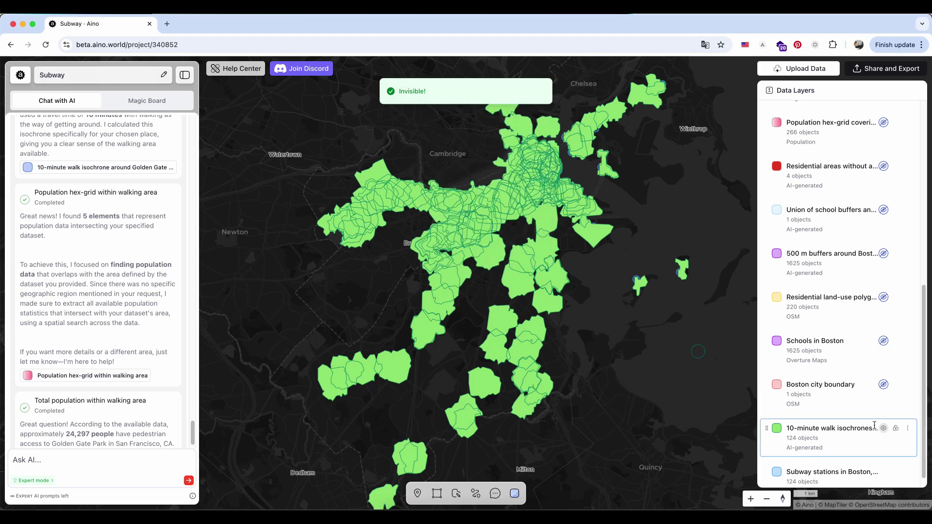
# - Set the fill colour of the 10-minute walk isochrones layer to blue #4A70F5
pyautogui.click(780, 432)
pyautogui.click(791, 194)
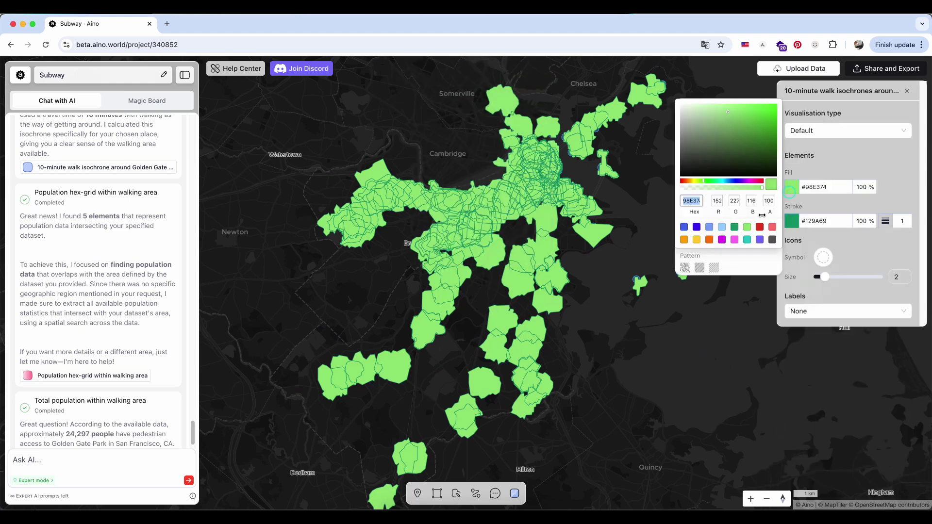
pyautogui.click(684, 226)
# - Set the stroke colour of the 10-minute walk isochrones layer to light blue #00B8FF
pyautogui.click(792, 221)
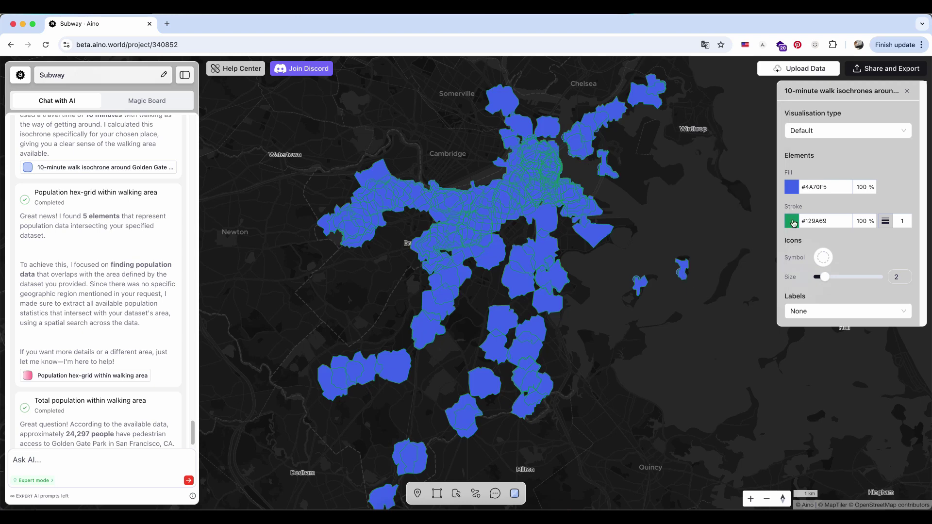
pyautogui.click(792, 221)
pyautogui.click(684, 274)
pyautogui.click(792, 221)
pyautogui.click(792, 221)
pyautogui.click(776, 152)
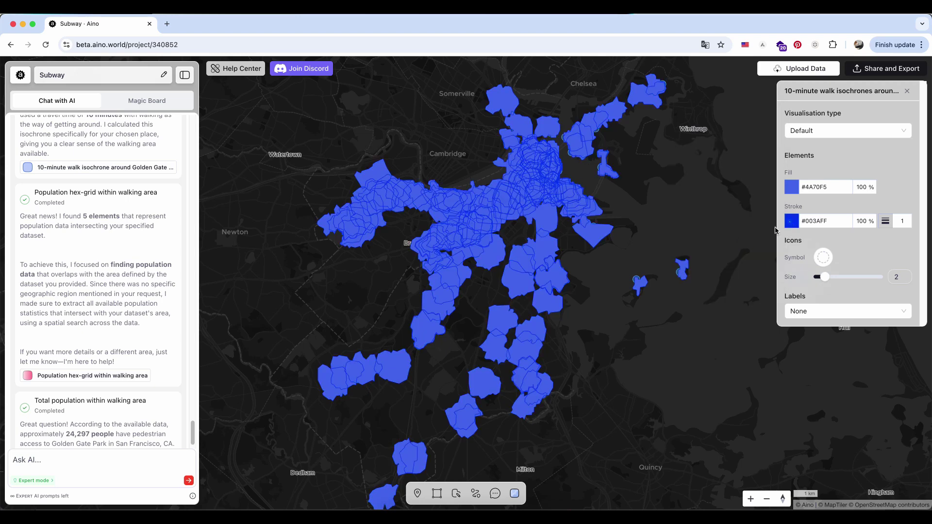
pyautogui.moveTo(732, 230); pyautogui.dragTo(727, 229)
# - Reduce the isochrone fill opacity to 20 % and check the overlapping areas around downtown Boston
pyautogui.click(799, 183)
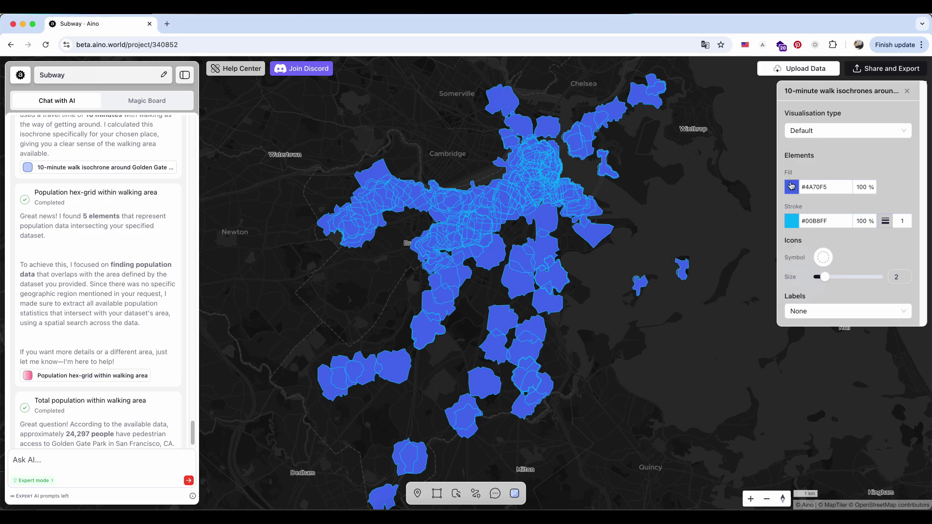
pyautogui.write('20')
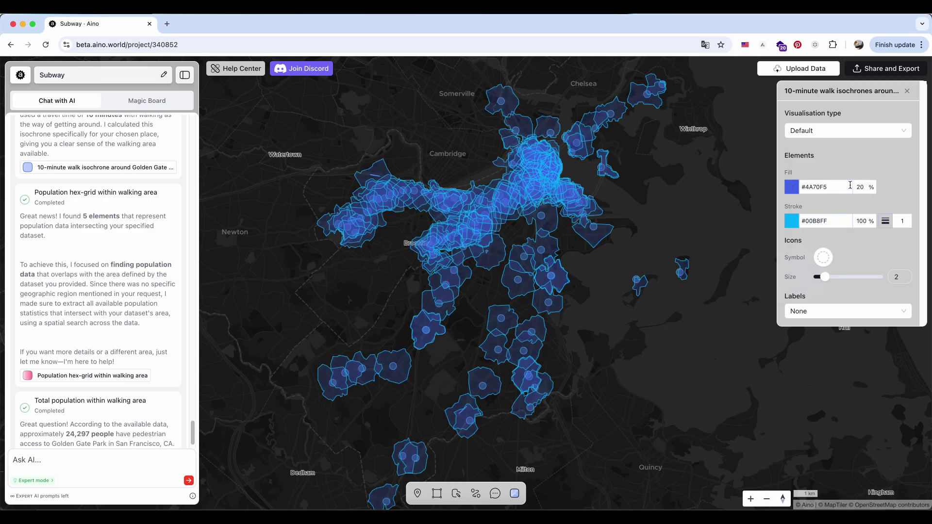
pyautogui.scroll(5, 558, 146)
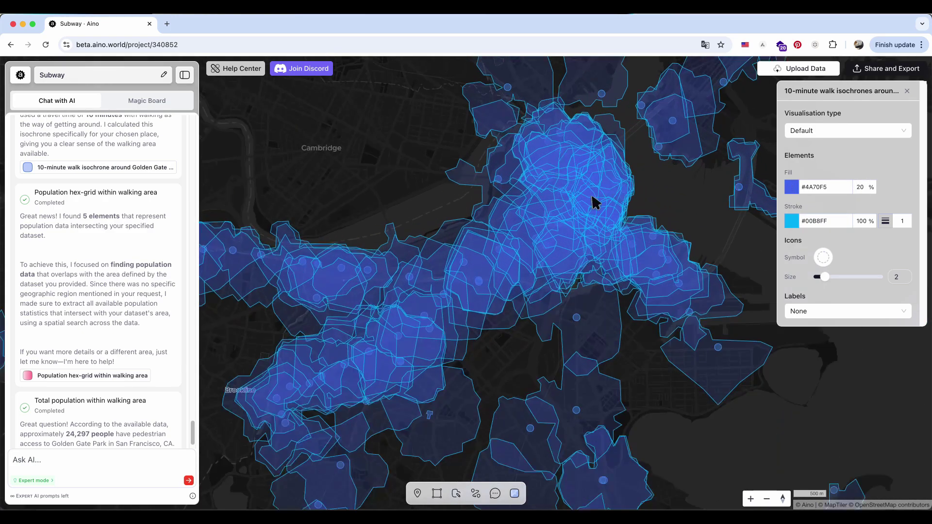
pyautogui.scroll(-3, 595, 202)
# - Set the isochrone fill to cyan #00E6FF at 10 % opacity and close the layer's style settings
pyautogui.click(791, 187)
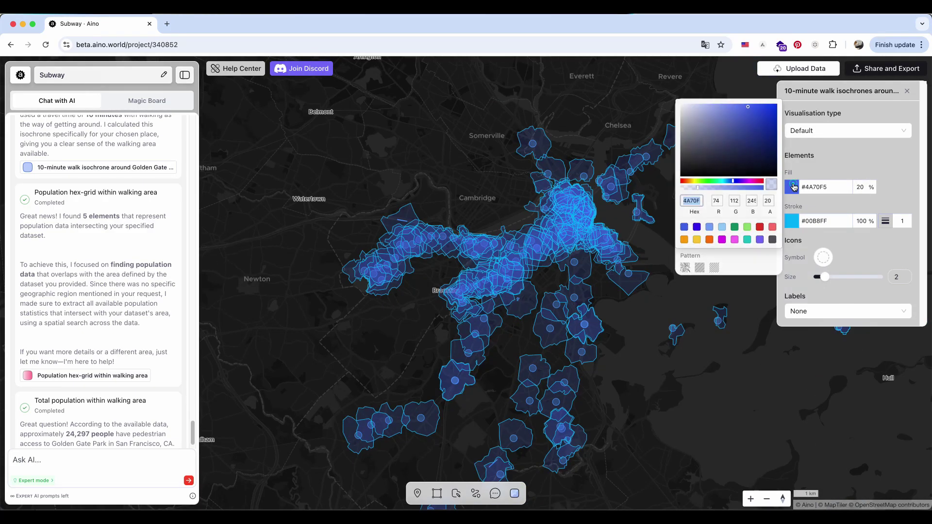
pyautogui.click(723, 181)
pyautogui.click(777, 104)
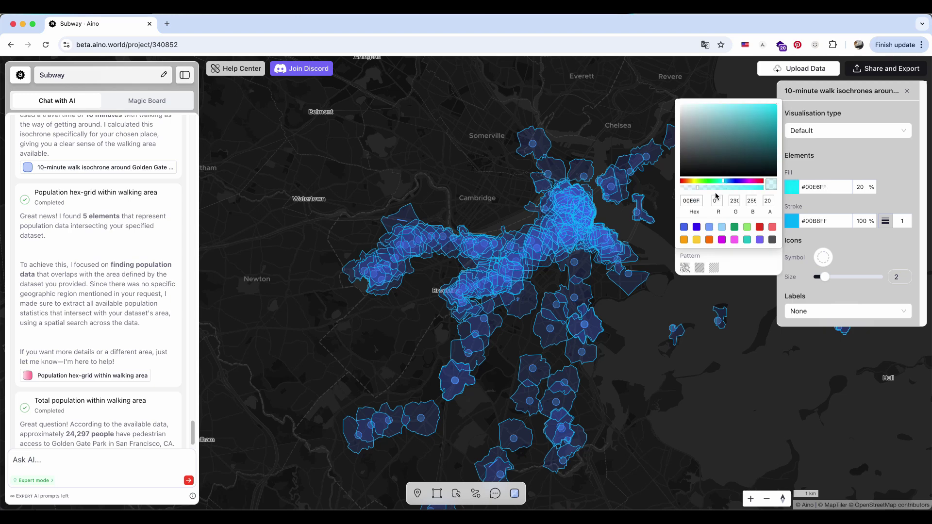
pyautogui.click(791, 187)
pyautogui.click(854, 187)
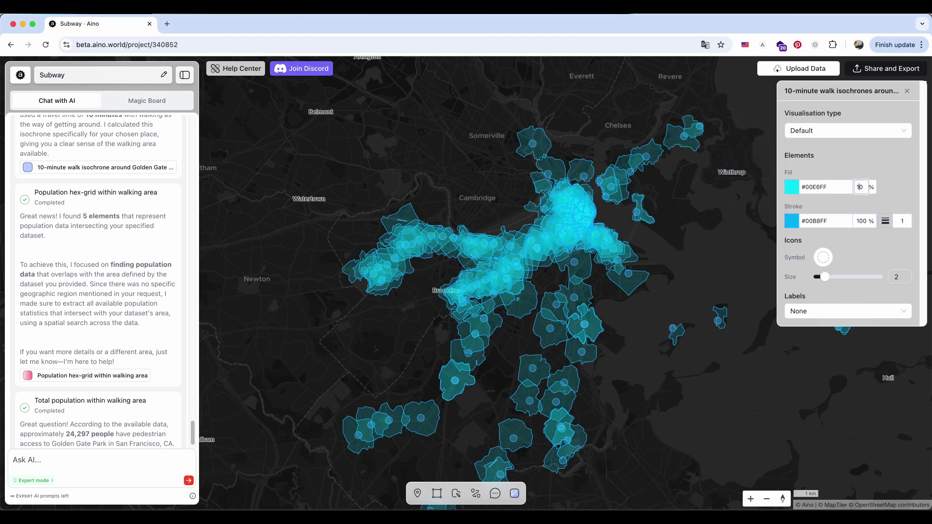
pyautogui.scroll(5, 577, 190)
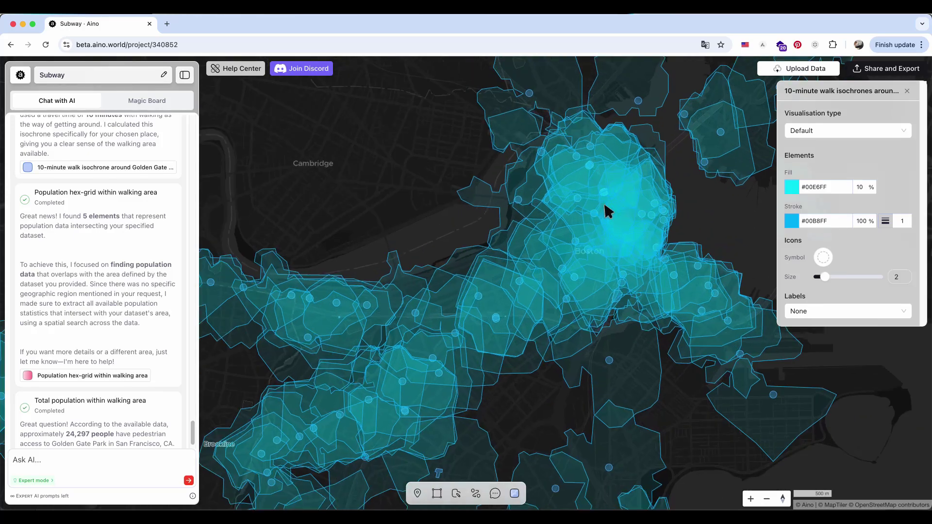
pyautogui.scroll(-5, 631, 218)
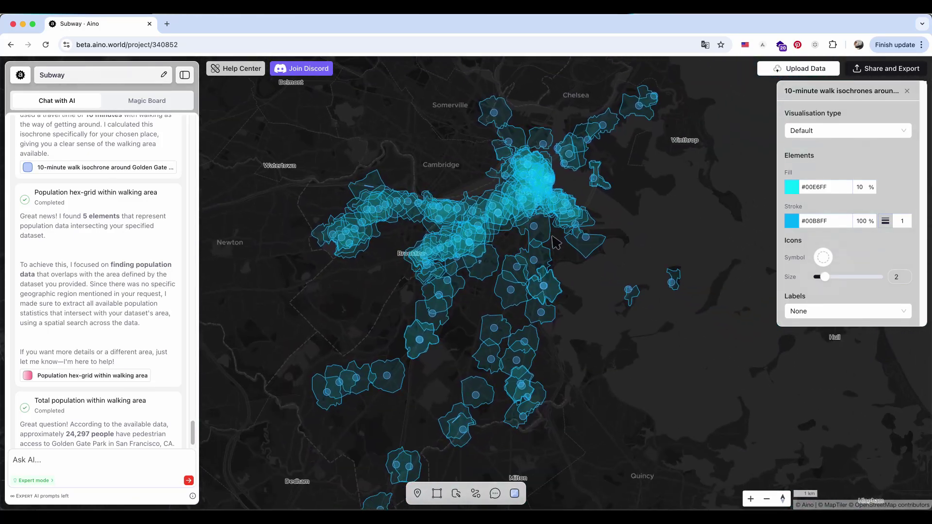
pyautogui.scroll(-5, 556, 243)
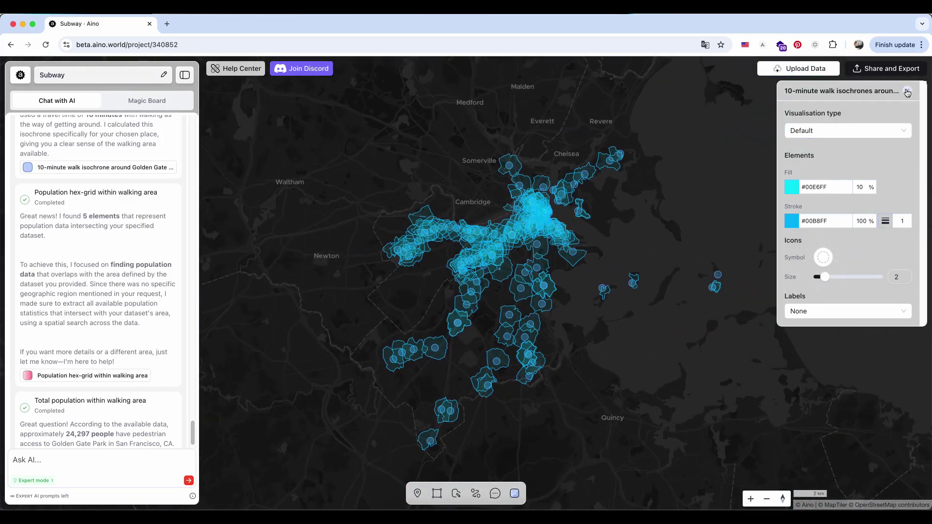
pyautogui.click(908, 93)
# - Give the Subway stations in Boston layer a bus symbol as its point icon, keeping the layer visible
pyautogui.scroll(-1, 855, 388)
pyautogui.click(884, 457)
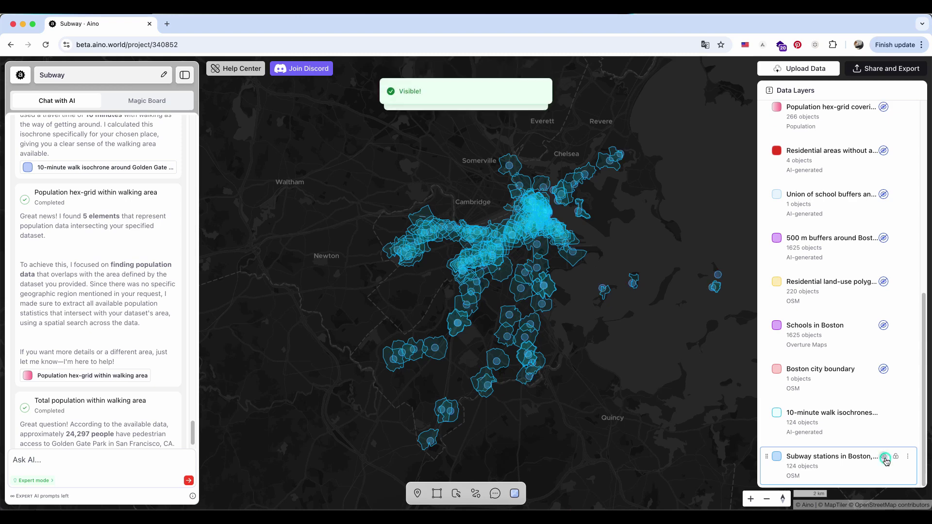
pyautogui.click(776, 459)
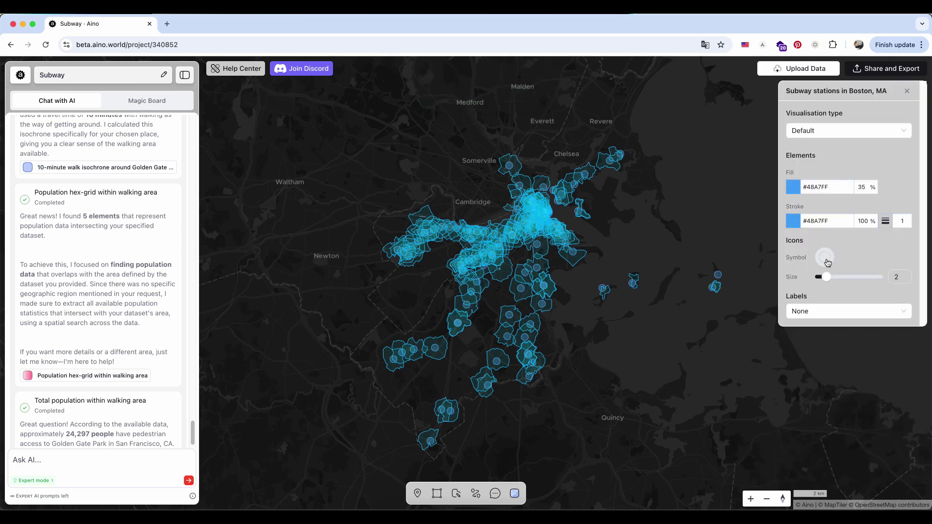
pyautogui.click(825, 257)
pyautogui.click(825, 409)
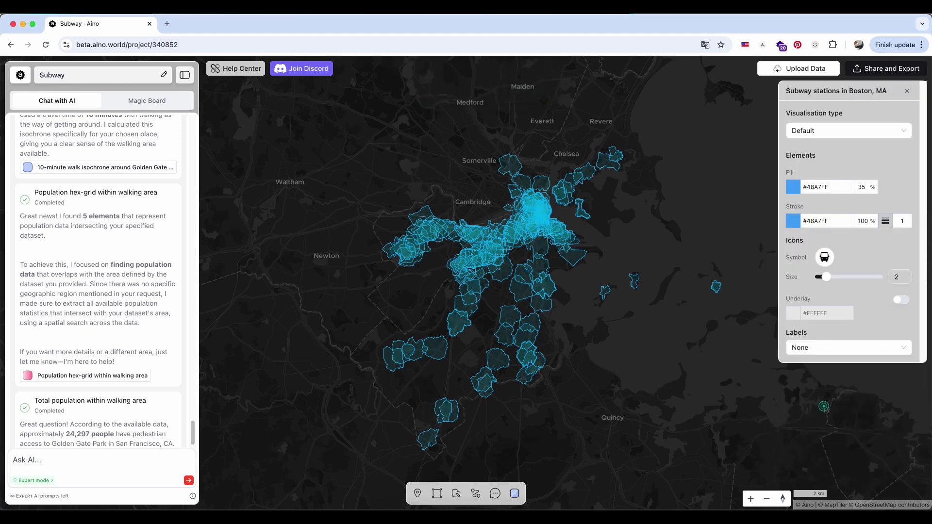
# - Set the subway station icon size to 1, check the icons on the map and close the style settings
pyautogui.moveTo(822, 278); pyautogui.dragTo(812, 282)
pyautogui.scroll(5, 552, 262)
pyautogui.scroll(-4, 520, 219)
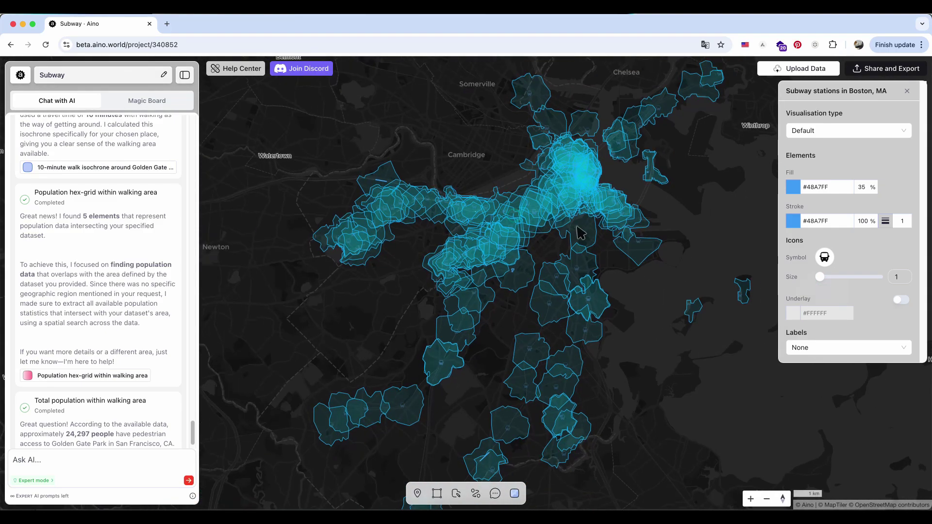
pyautogui.scroll(5, 577, 232)
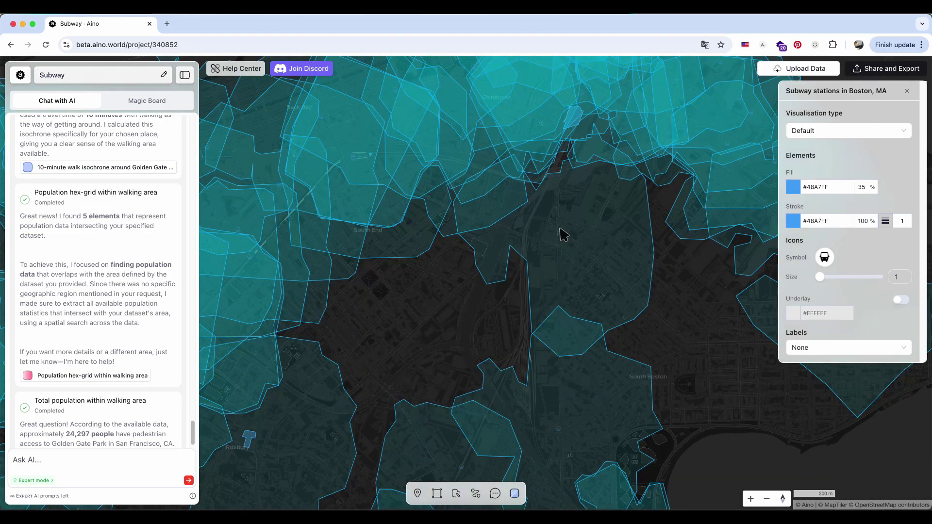
pyautogui.scroll(-3, 563, 236)
pyautogui.scroll(-5, 563, 236)
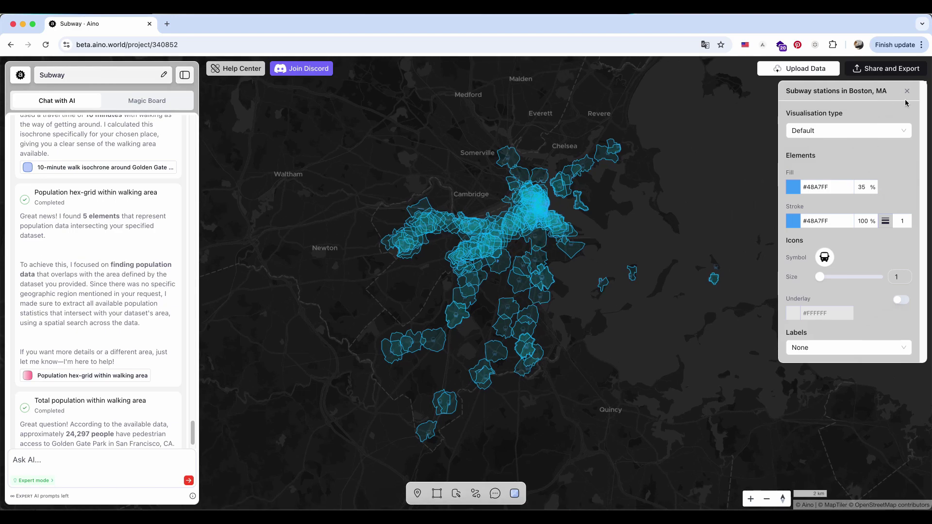
pyautogui.click(907, 91)
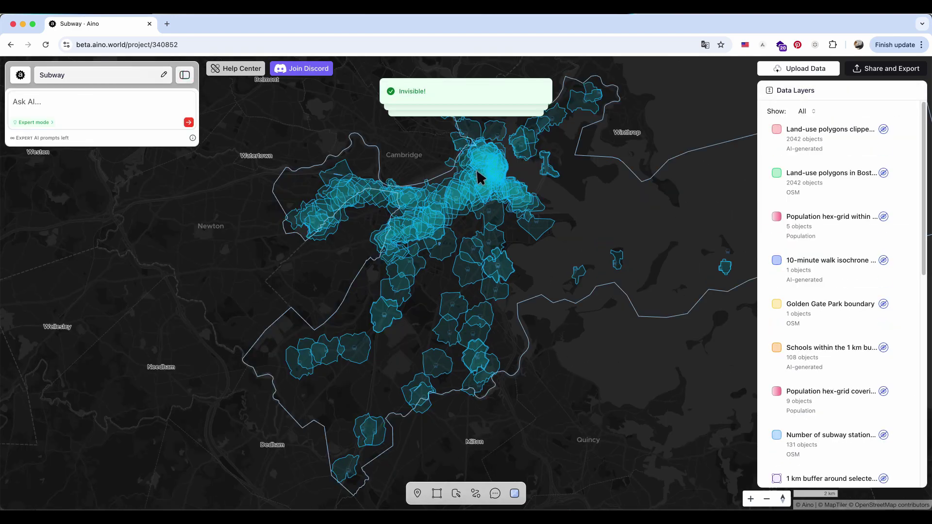
# - Reposition the map for export and choose SVG/PDF as the export file format
pyautogui.moveTo(476, 173); pyautogui.dragTo(451, 185)
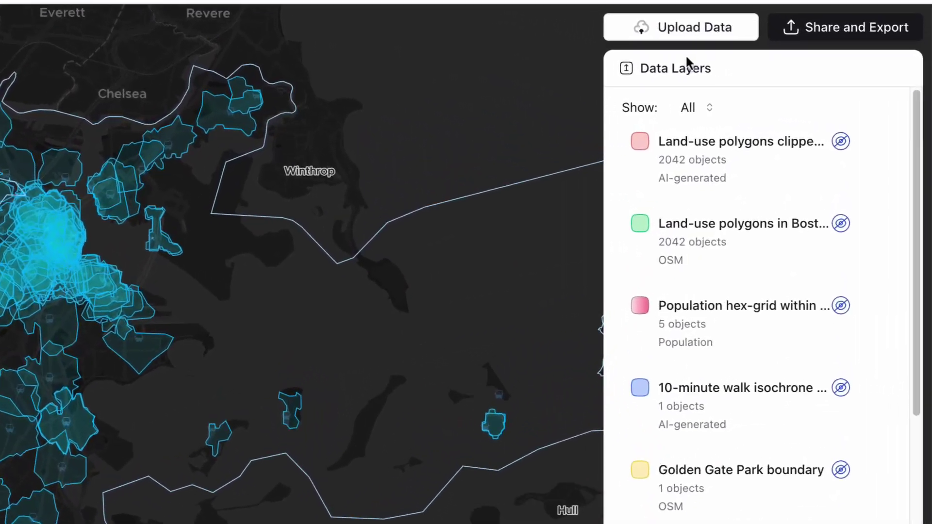
pyautogui.click(804, 32)
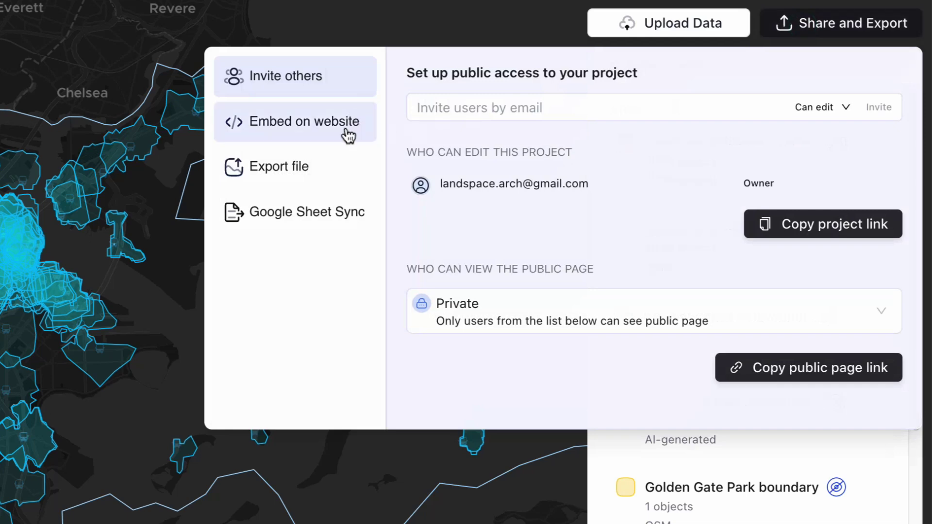
pyautogui.click(329, 175)
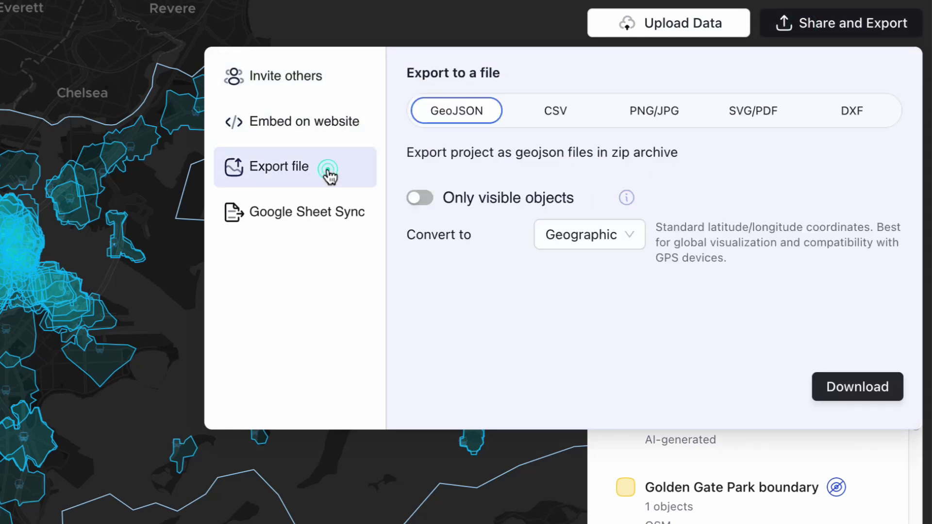
pyautogui.click(654, 114)
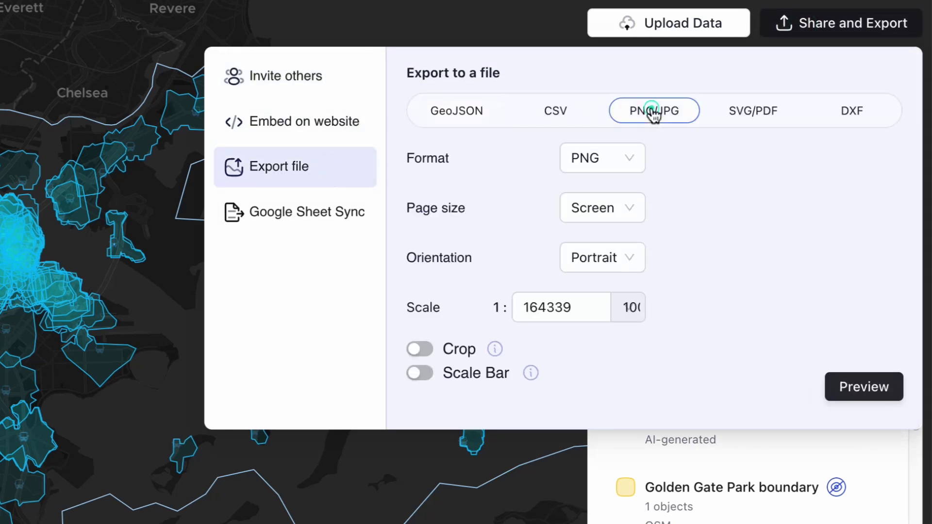
pyautogui.click(770, 119)
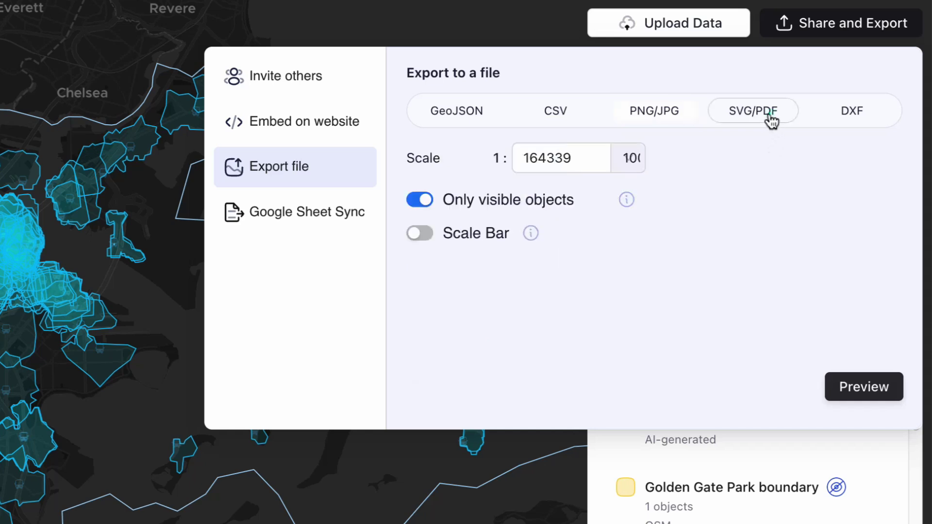
# - Enable the scale bar for the previewed export, then download the map as an SVG and open the file
pyautogui.click(419, 234)
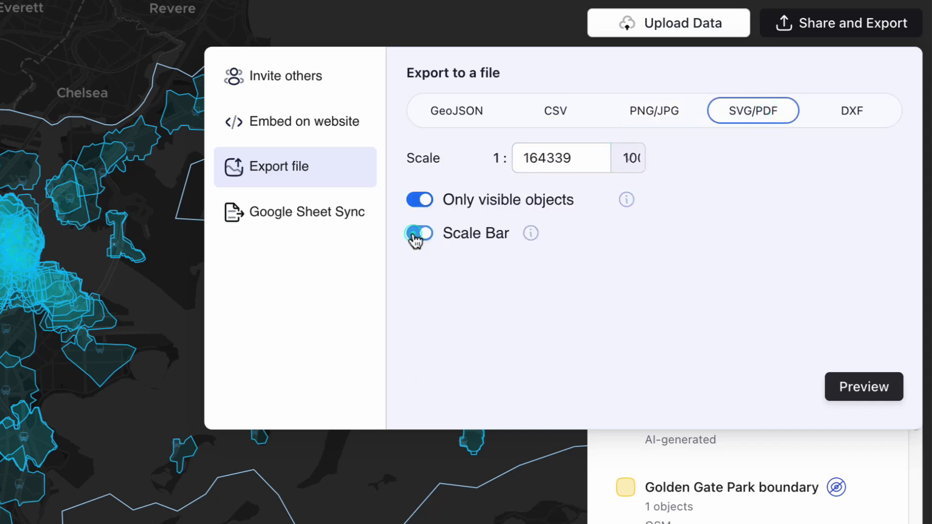
pyautogui.click(862, 386)
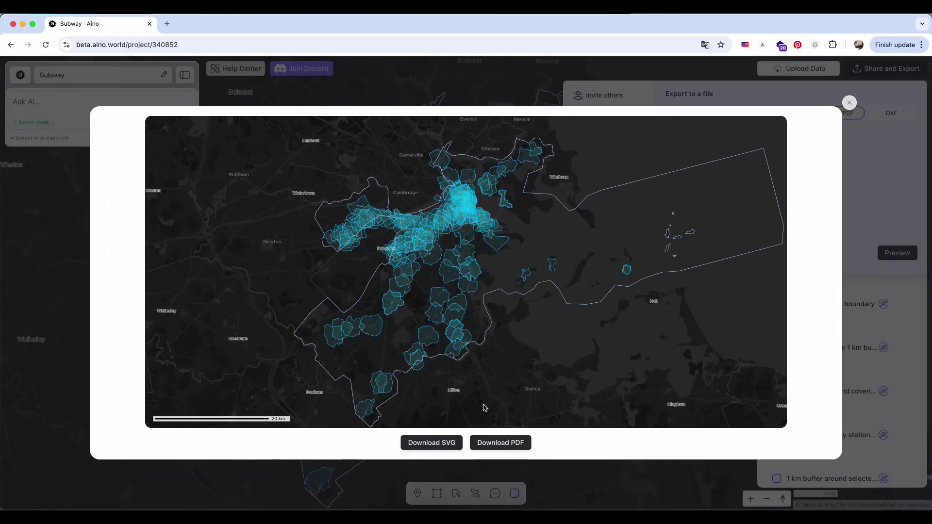
pyautogui.click(431, 443)
pyautogui.click(807, 67)
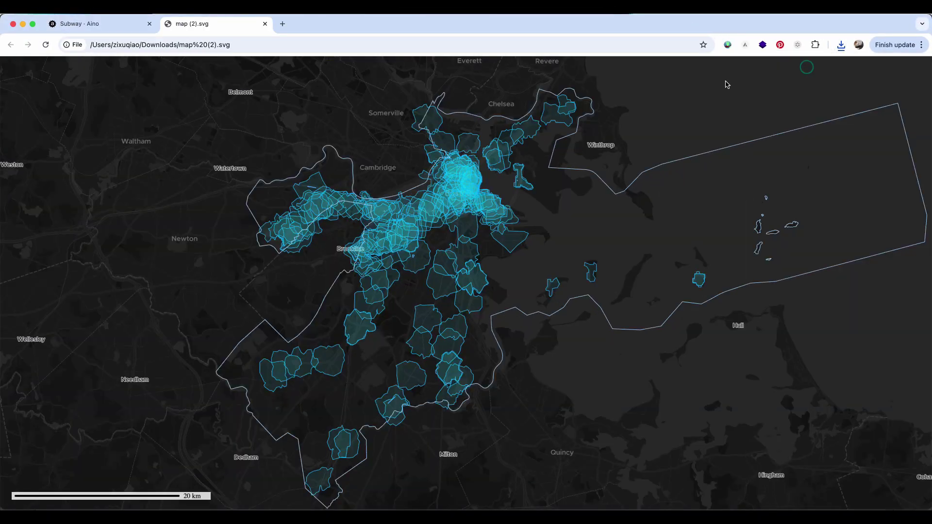
# - Close the SVG preview, switch to Illustrator with map (2).svg, release the map artwork's clipping mask and ungroup it
pyautogui.click(265, 23)
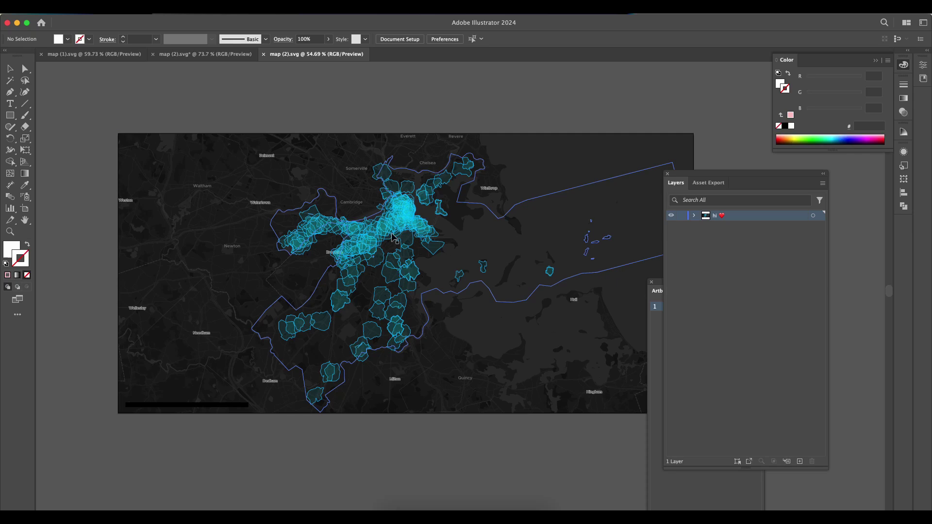
pyautogui.scroll(3, 512, 226)
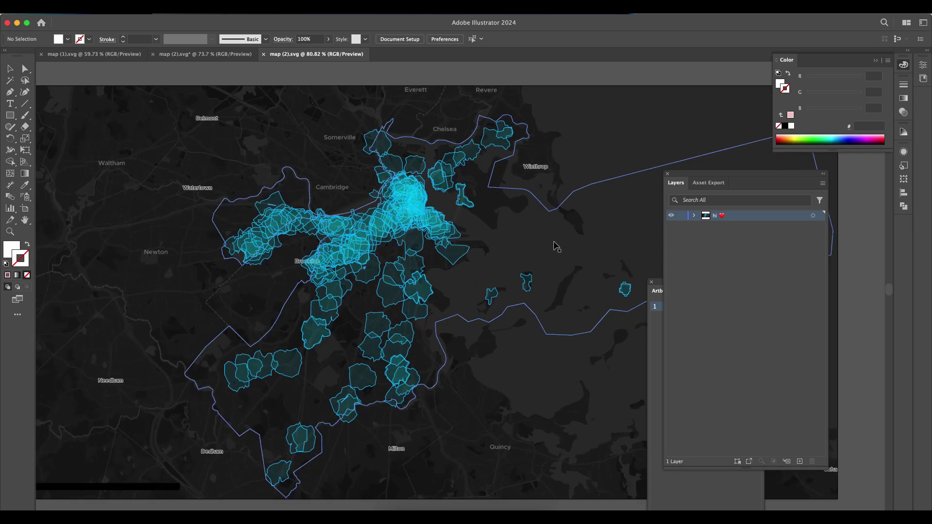
pyautogui.click(555, 248)
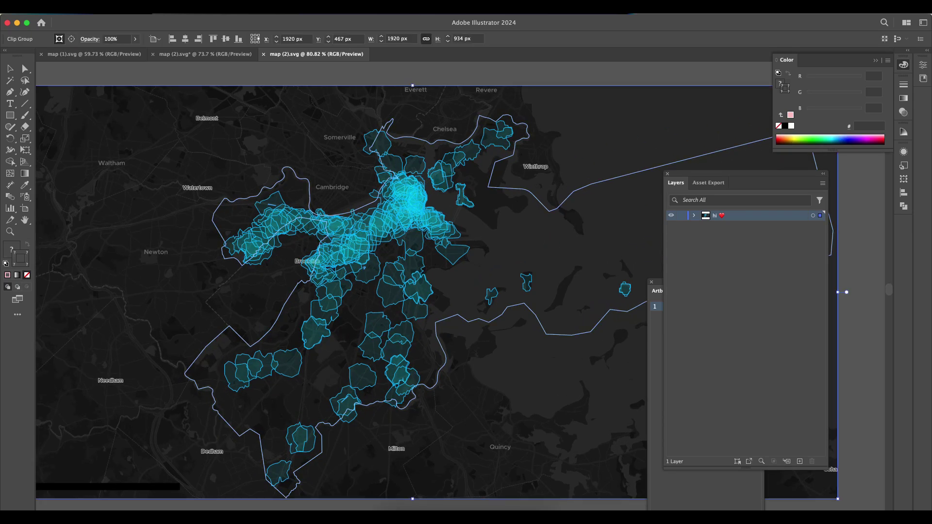
pyautogui.rightClick(552, 243)
pyautogui.click(581, 380)
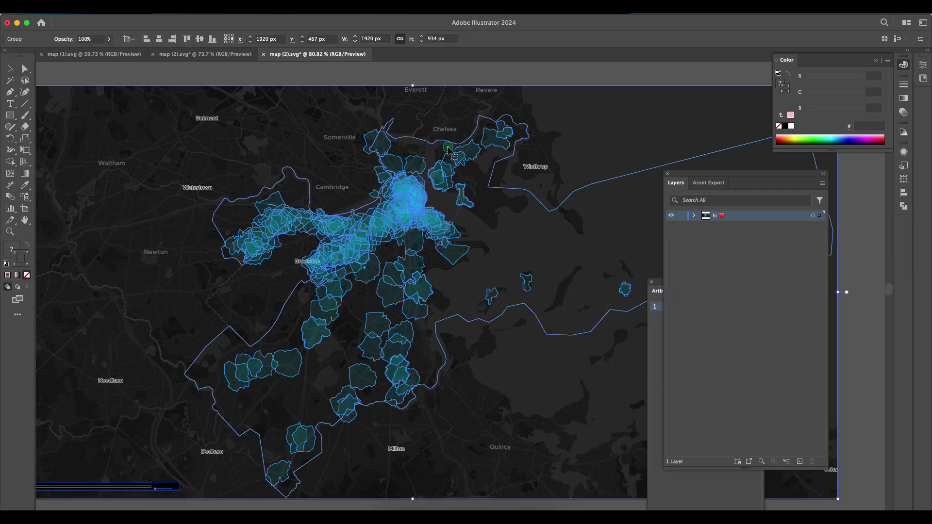
pyautogui.rightClick(449, 149)
pyautogui.click(467, 285)
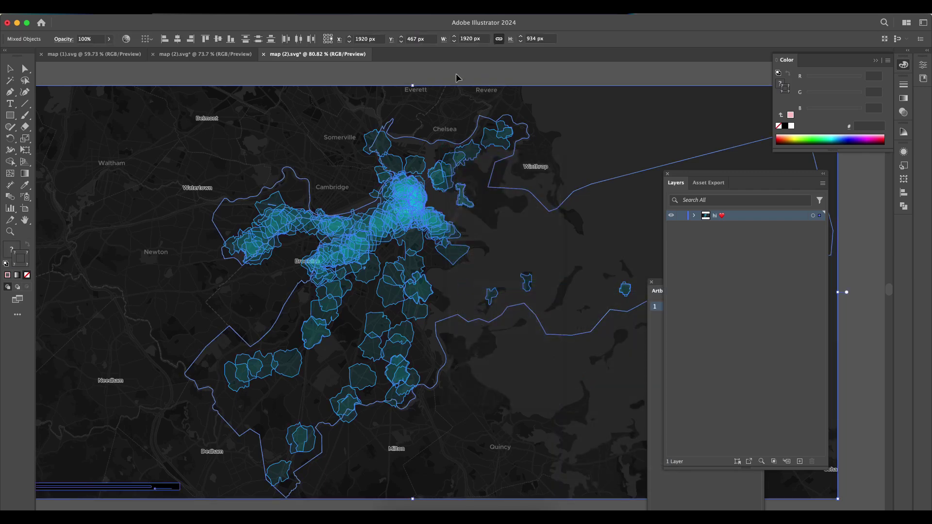
# - Set the stroke weight of the subway walking group to 0.25 pt and deselect it
pyautogui.scroll(5, 392, 212)
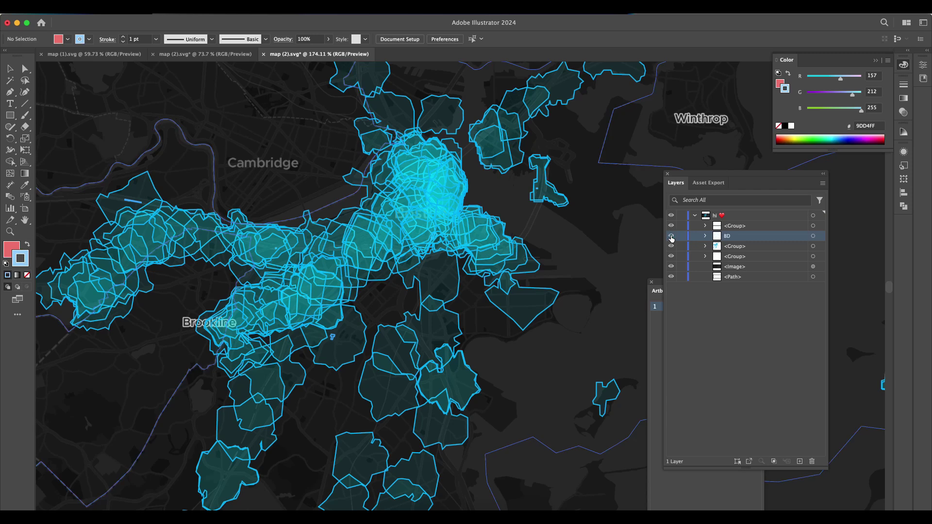
pyautogui.scroll(-3, 469, 238)
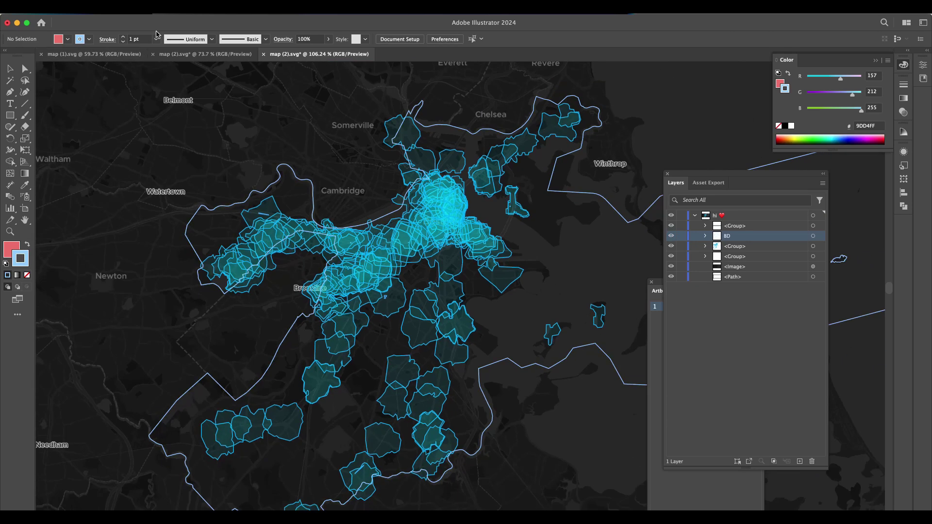
pyautogui.click(156, 39)
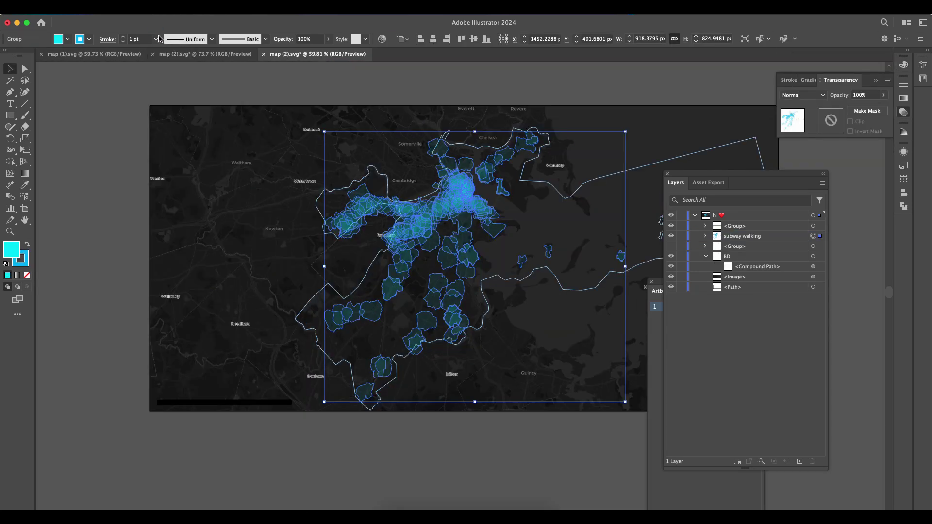
pyautogui.click(155, 39)
pyautogui.click(162, 50)
pyautogui.click(260, 77)
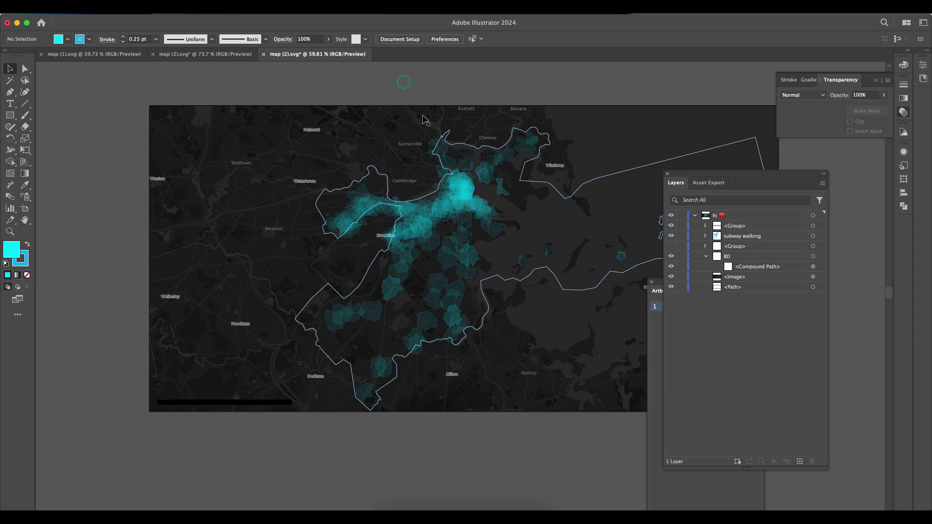
# - Switch to the Aino project, hide the 10-minute walk isochrones layer, and toggle the Schools in Boston layer off and on
pyautogui.hscroll(2, 426, 121)
pyautogui.scroll(-1, 426, 121)
pyautogui.hscroll(3, 376, 248)
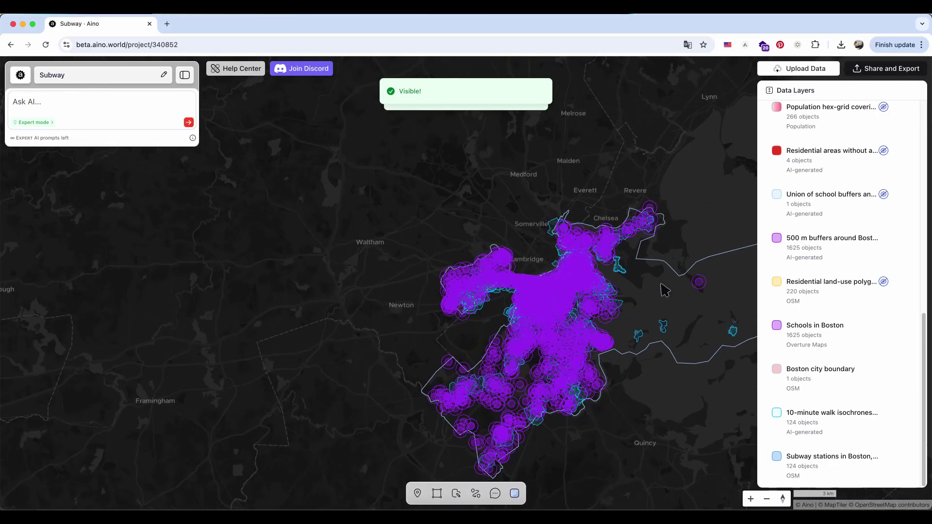
pyautogui.click(884, 412)
pyautogui.scroll(2, 662, 345)
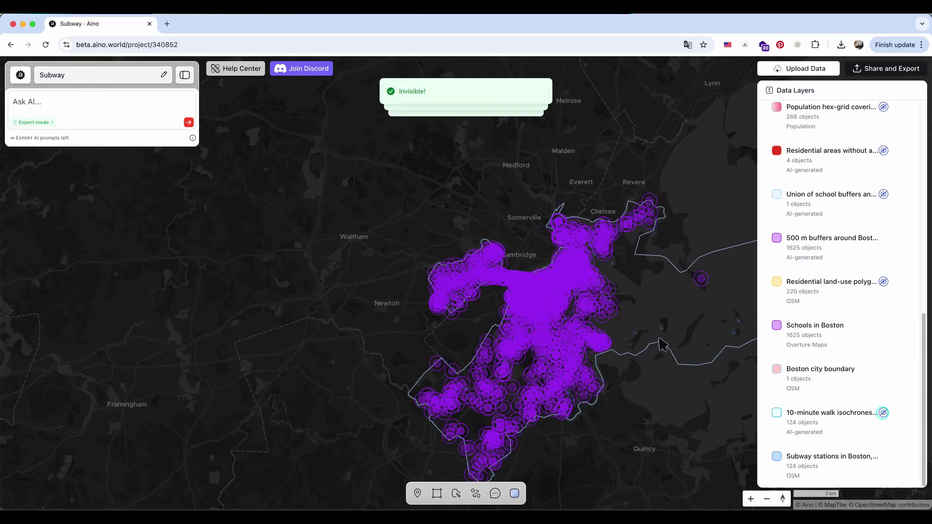
pyautogui.scroll(2, 592, 306)
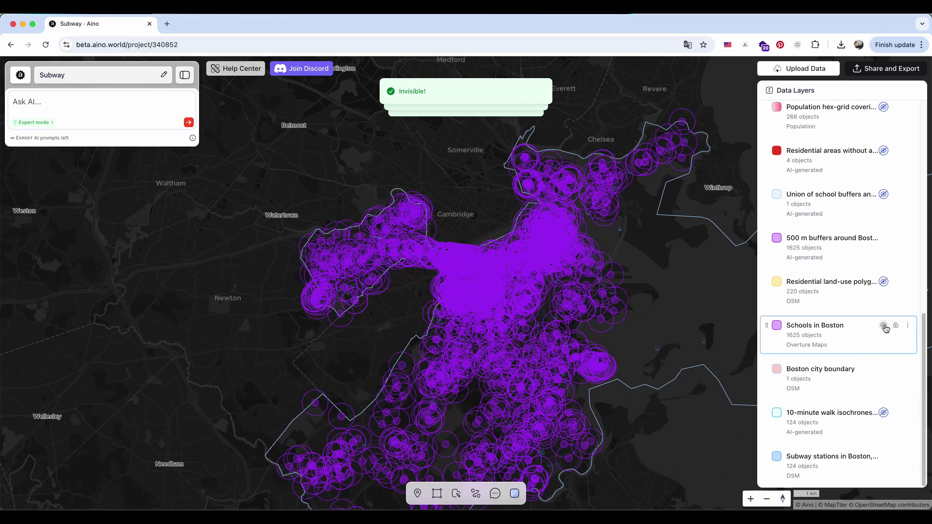
pyautogui.click(884, 327)
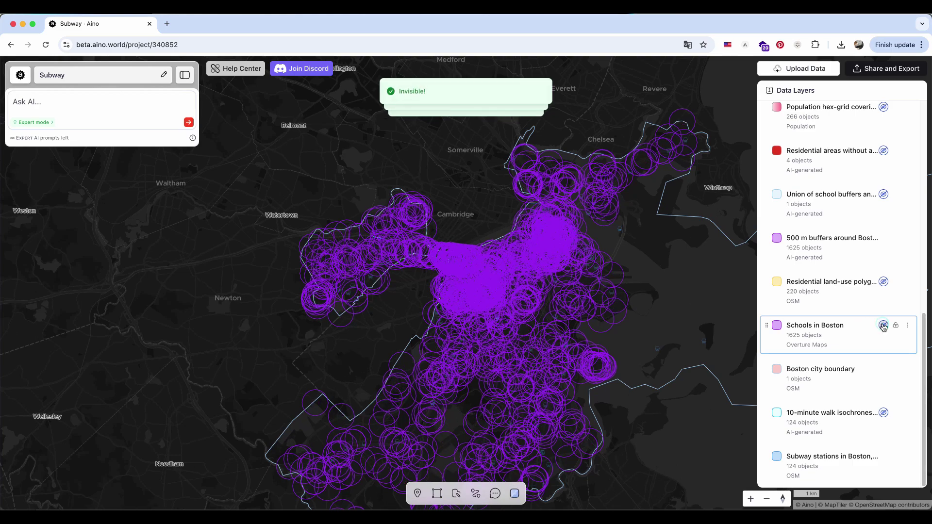
pyautogui.click(884, 327)
pyautogui.scroll(-3, 551, 344)
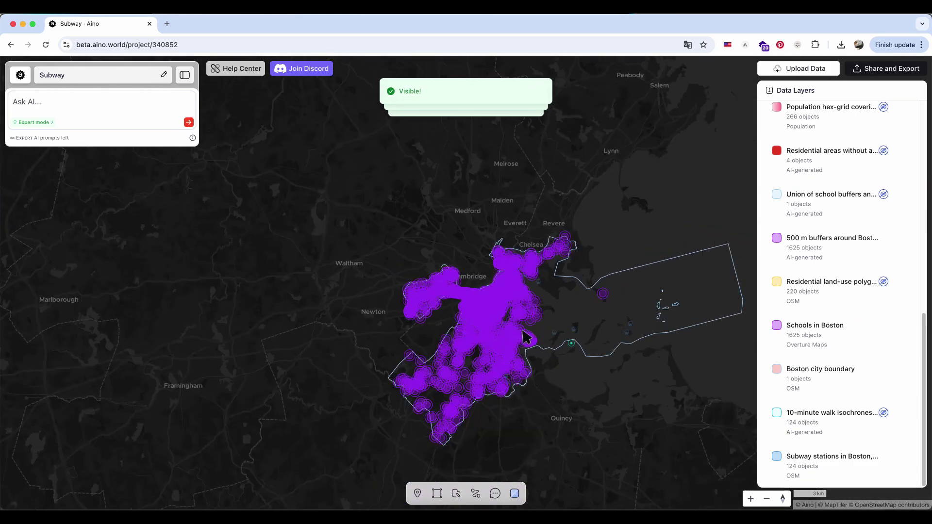
# - Change the basemap to Monochrome light, no labels, and reposition the map around the school buffers
pyautogui.click(515, 494)
pyautogui.click(629, 408)
pyautogui.click(576, 178)
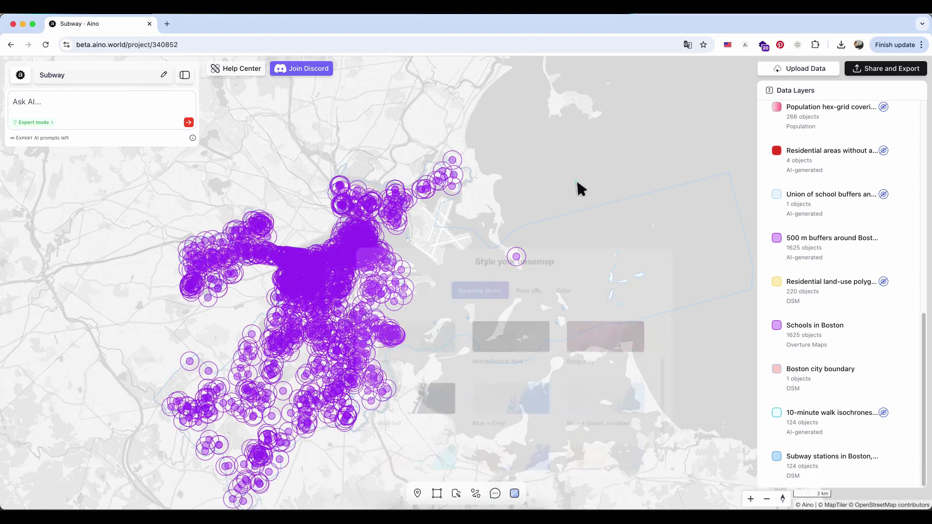
pyautogui.moveTo(577, 179); pyautogui.dragTo(647, 132)
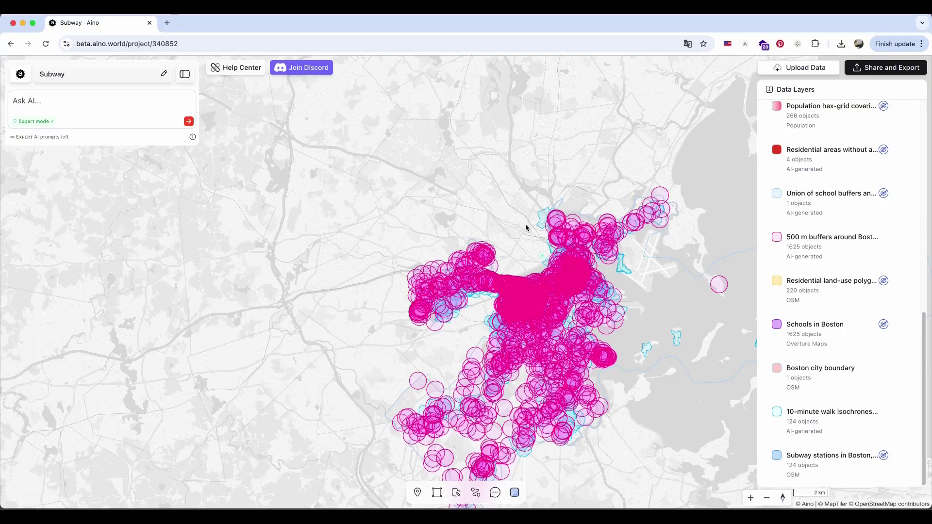
# - Inspect the school buffers up close, then hide the 10-minute walk isochrones and 500 m buffers layers
pyautogui.scroll(10, 505, 252)
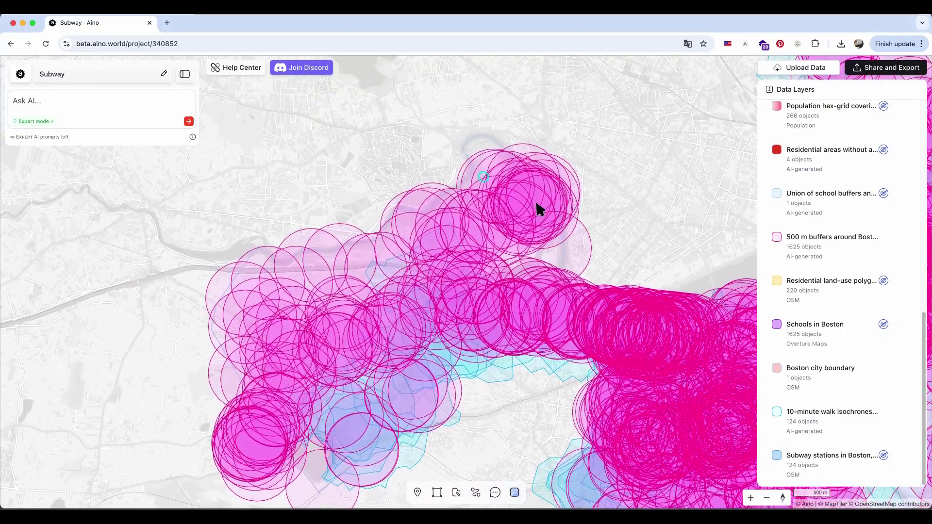
pyautogui.scroll(5, 571, 293)
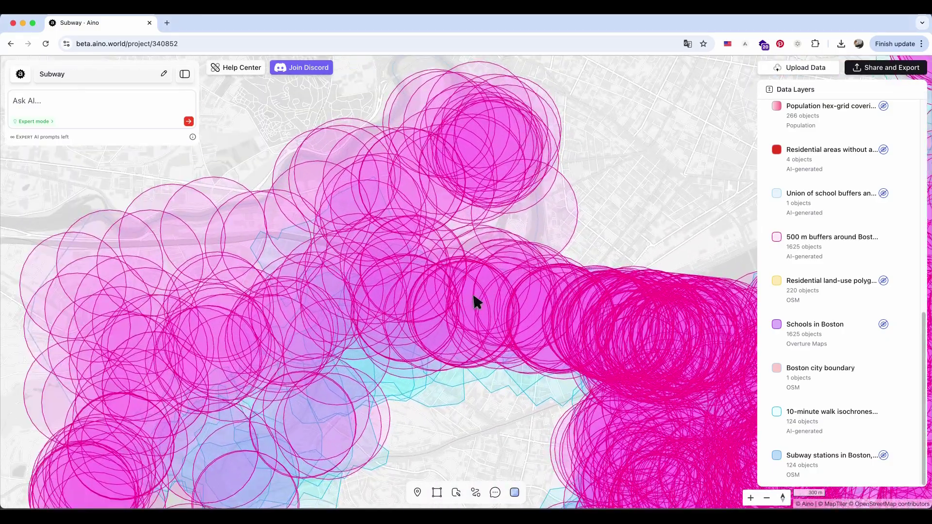
pyautogui.click(884, 412)
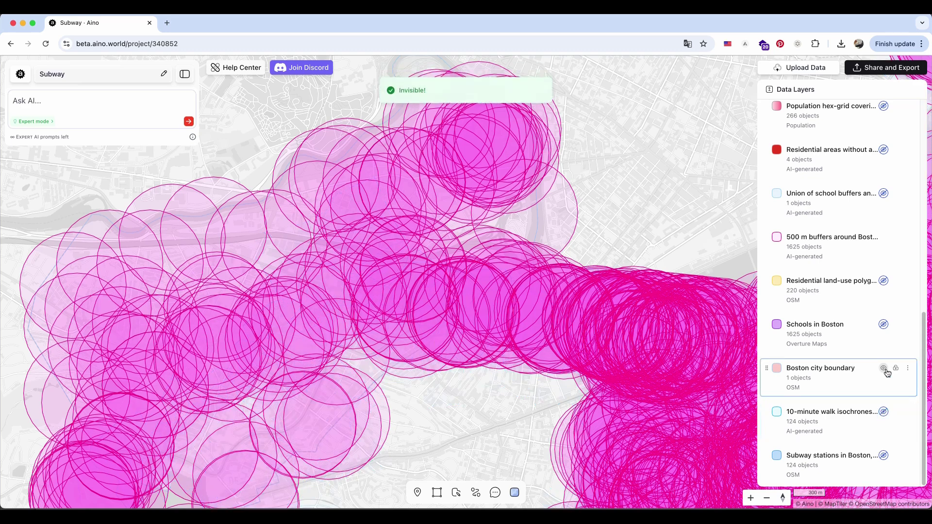
pyautogui.click(883, 237)
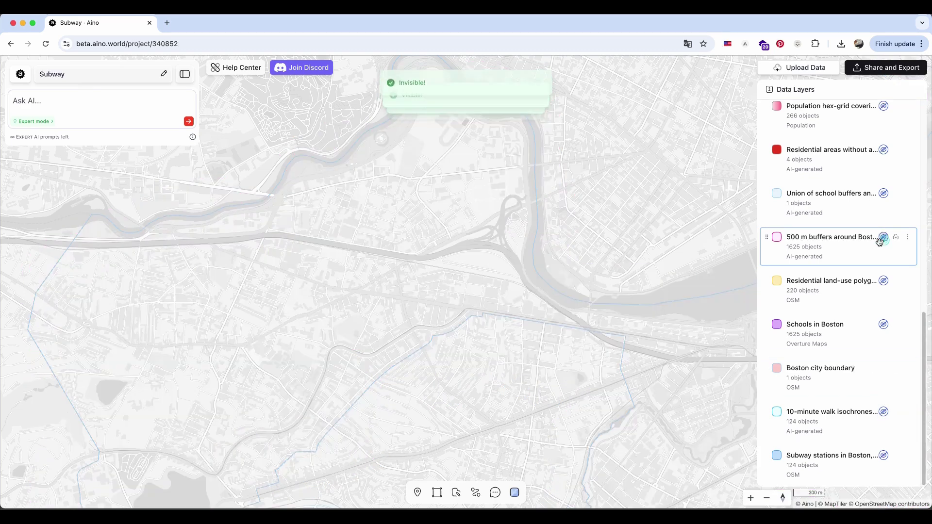
# - Draw a closed freehand lasso polygon around the river bend, covering neighbourhoods on both banks
pyautogui.moveTo(603, 235); pyautogui.dragTo(477, 280)
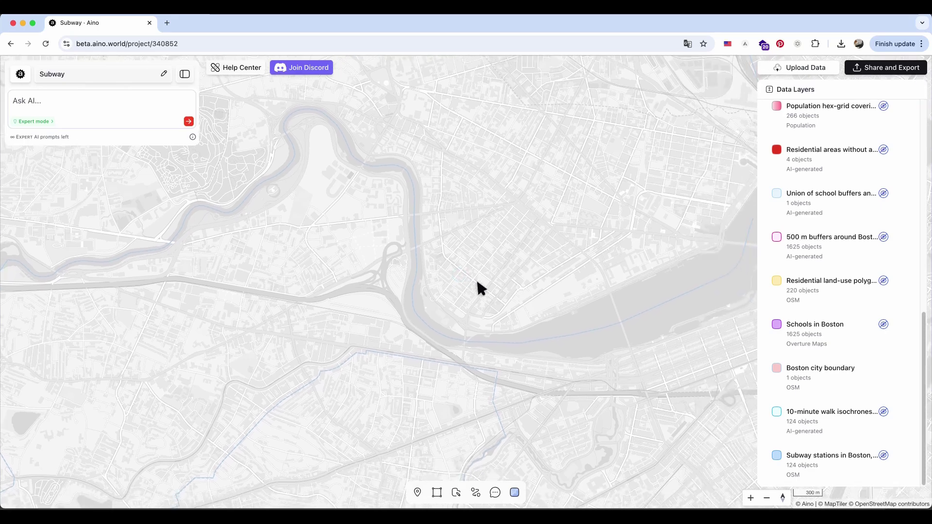
pyautogui.click(457, 493)
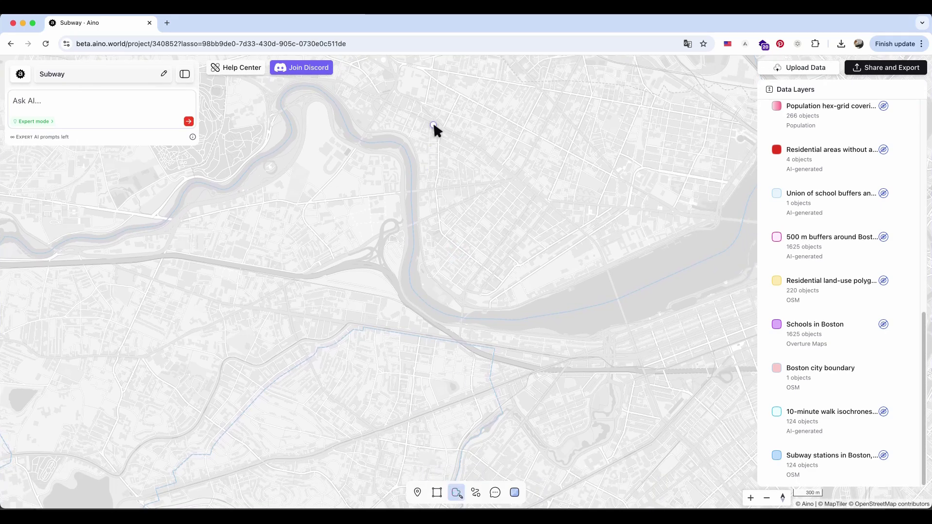
pyautogui.moveTo(431, 123)
pyautogui.mouseDown()
pyautogui.moveTo(387, 129)
pyautogui.moveTo(302, 316)
pyautogui.mouseUp()
pyautogui.moveTo(520, 478); pyautogui.dragTo(682, 250)
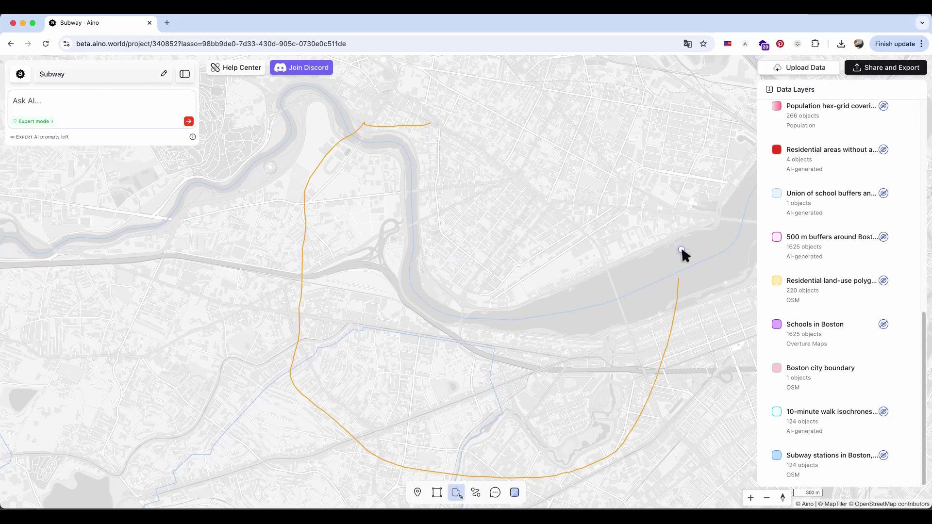
pyautogui.moveTo(429, 124); pyautogui.dragTo(430, 124)
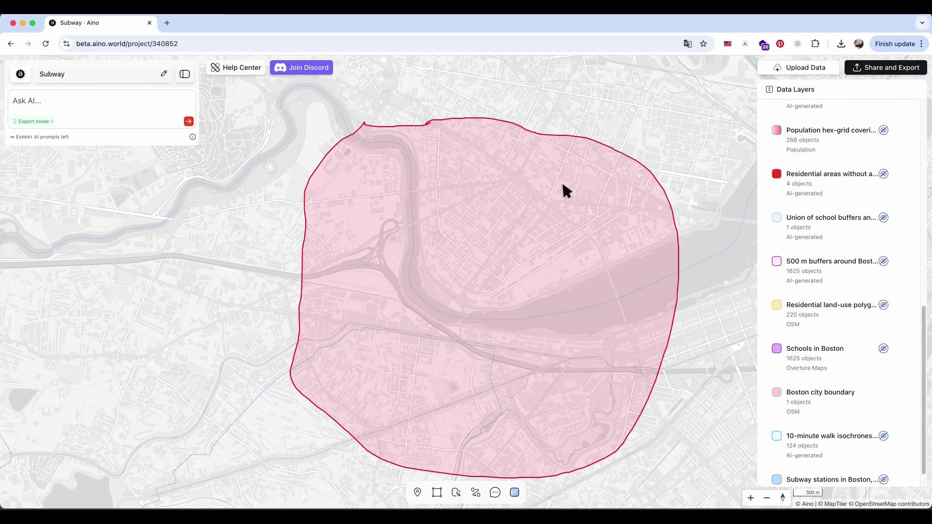
# - Ask the AI for "buidlings in Polygon", referencing the drawn Polygon layer in the prompt
pyautogui.click(102, 103)
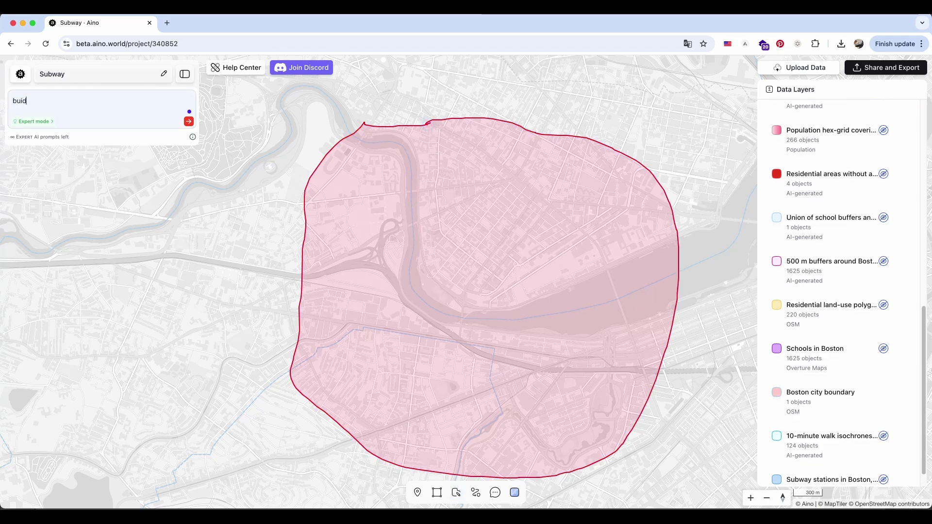
pyautogui.write('buidlings in /')
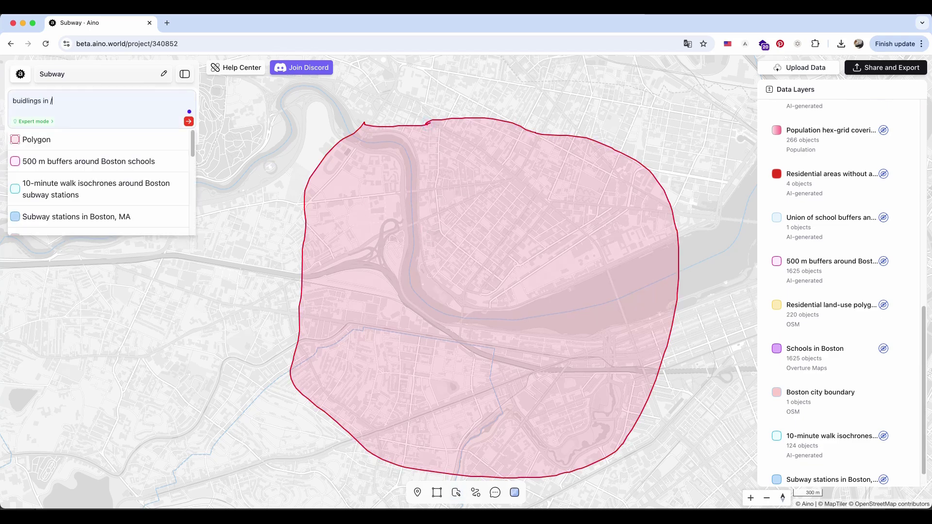
pyautogui.click(84, 146)
pyautogui.press('Return')
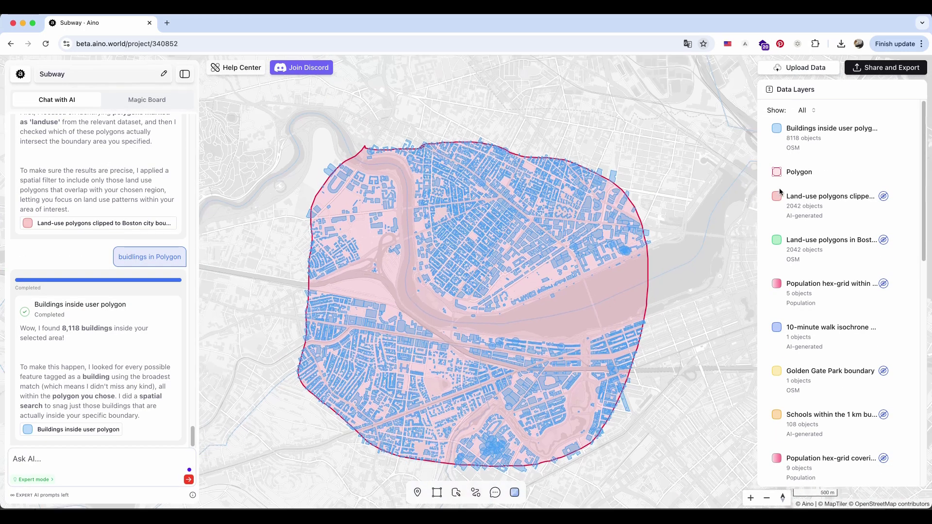
# - Hide the Polygon layer and view the attributes of a building north of the river
pyautogui.click(883, 172)
pyautogui.scroll(3, 482, 241)
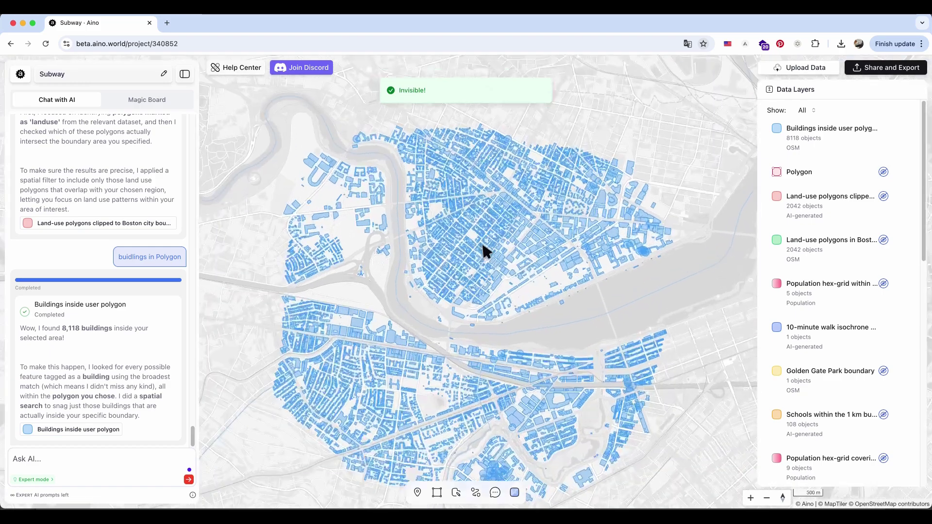
pyautogui.scroll(3, 481, 248)
pyautogui.click(469, 245)
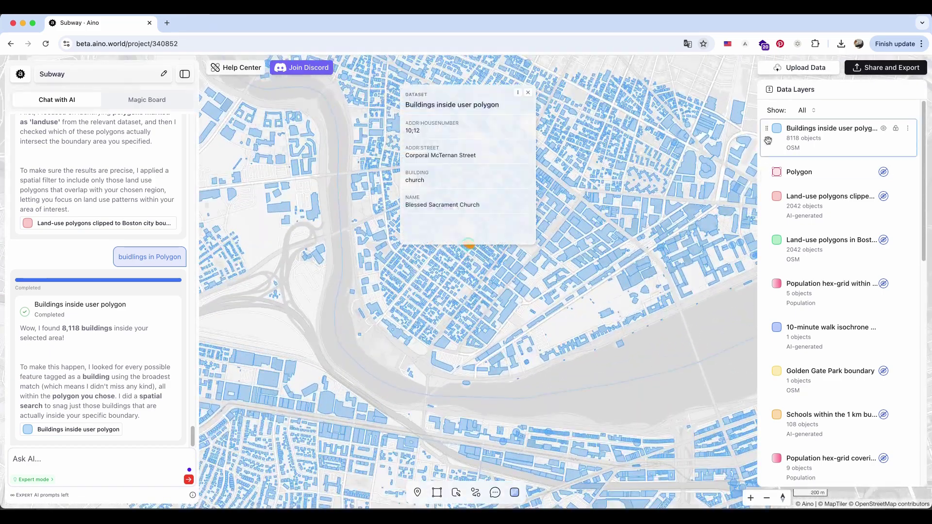
# - Style the Buildings inside user polygon layer with fill colour #000204 and stroke colour #FFFFFF
pyautogui.click(777, 130)
pyautogui.click(792, 186)
pyautogui.click(772, 178)
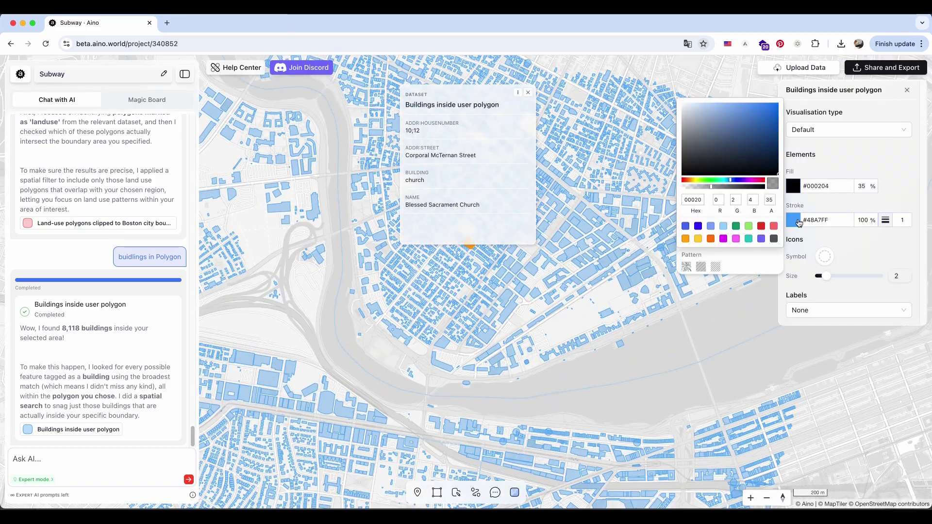
pyautogui.click(797, 221)
pyautogui.moveTo(675, 147); pyautogui.dragTo(667, 147)
pyautogui.click(794, 222)
pyautogui.click(682, 151)
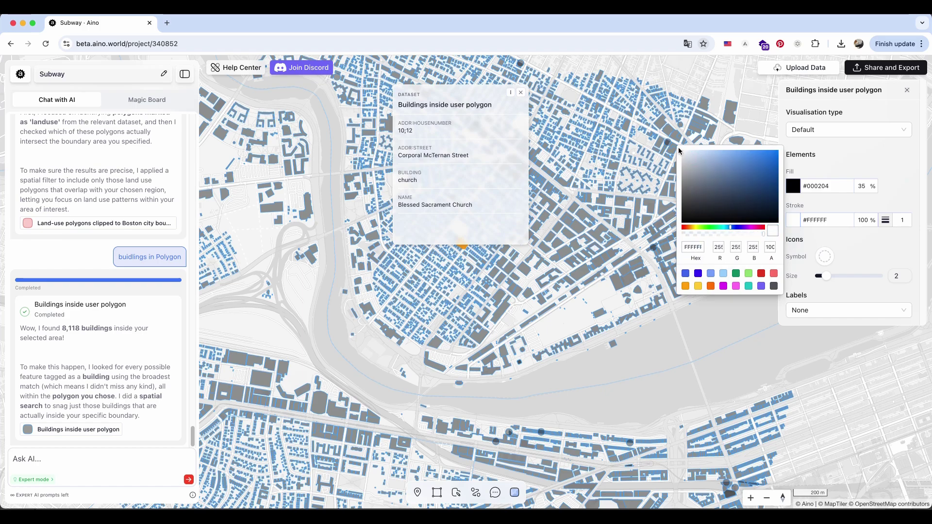
# - Set the buildings layer's fill opacity to 100% and check the whole building area on the map
pyautogui.click(863, 187)
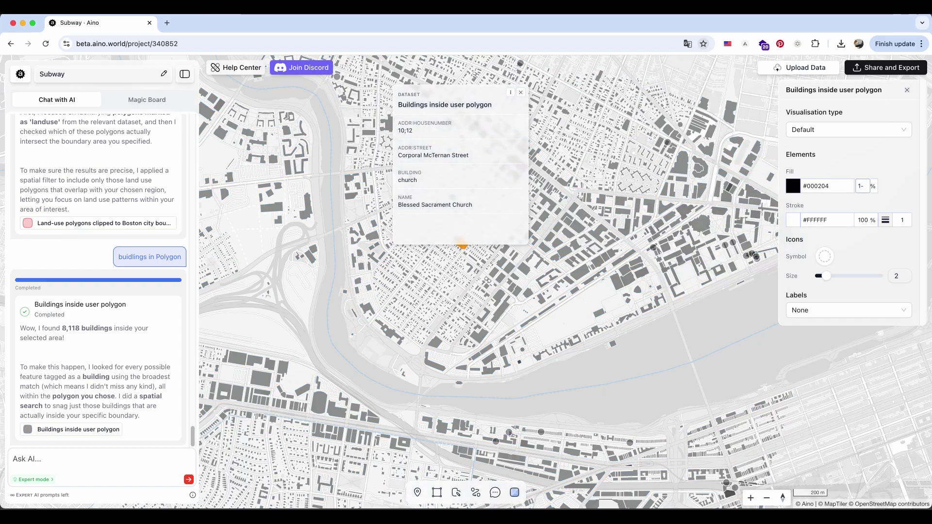
pyautogui.click(540, 146)
pyautogui.scroll(-5, 481, 241)
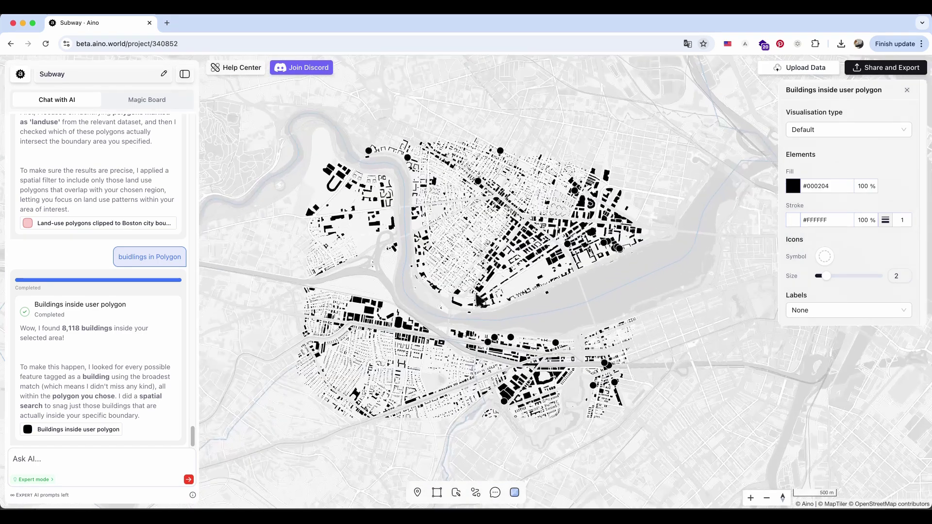
# - Change the basemap to Blue + Grey from the basemap library
pyautogui.click(514, 493)
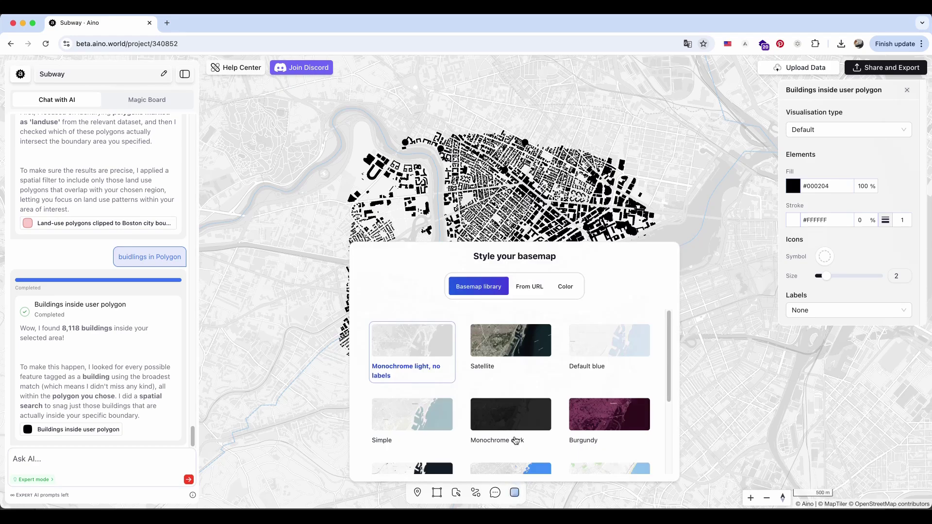
pyautogui.click(487, 416)
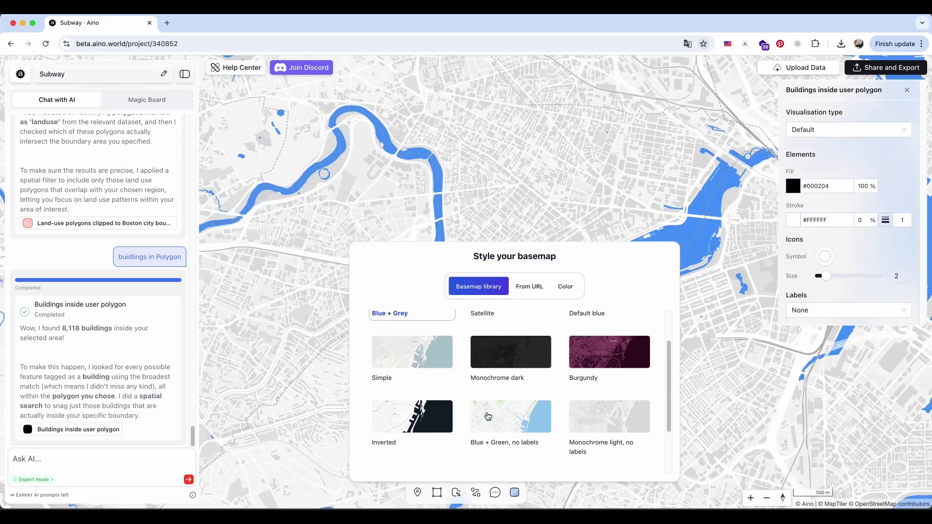
# - Try the Blue + Red + Green, no labels, the Yellow + Violet + Red and the Inverted basemaps behind the buildings
pyautogui.scroll(-3, 488, 416)
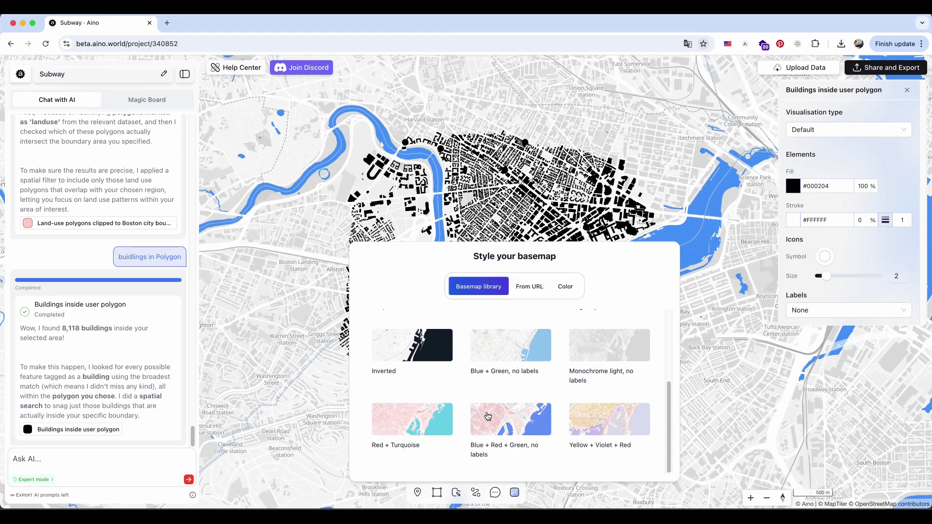
pyautogui.click(488, 416)
pyautogui.click(346, 357)
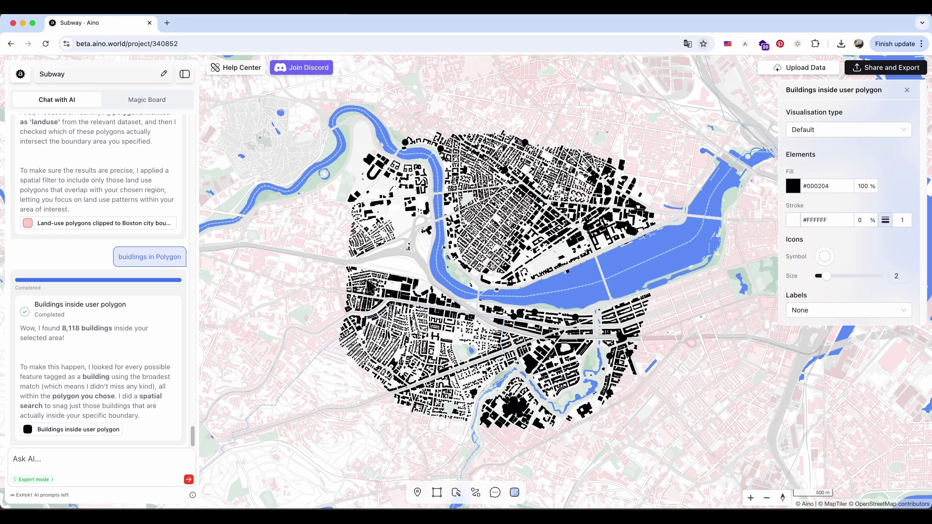
pyautogui.click(515, 493)
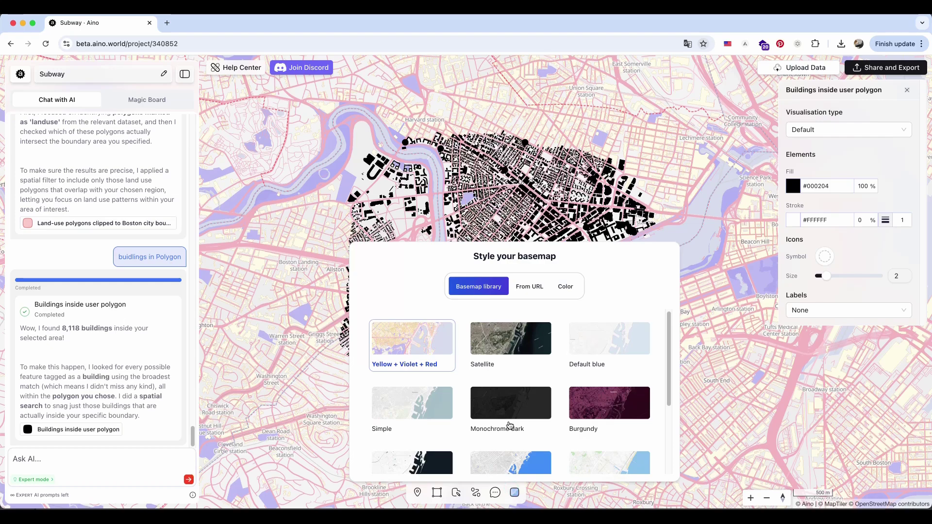
pyautogui.scroll(-3, 505, 423)
pyautogui.click(414, 384)
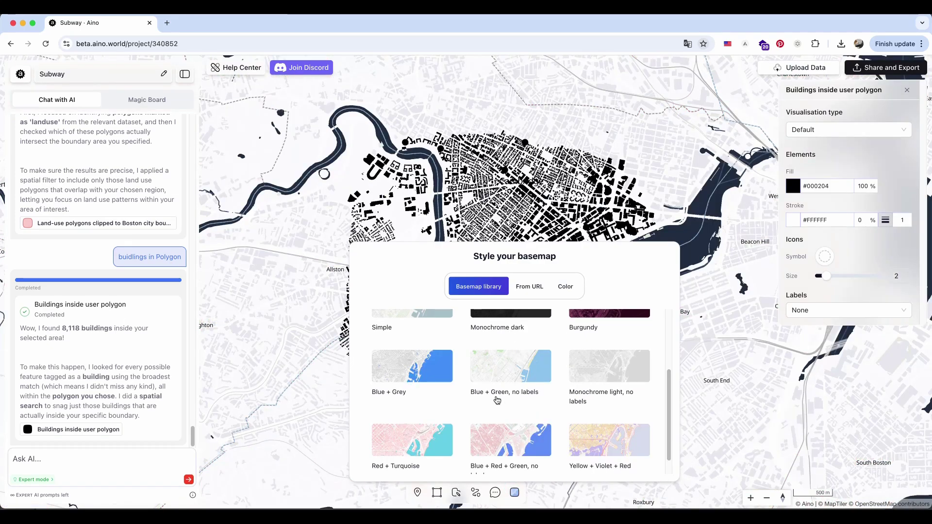
# - Change the basemap to Monochrome light, no labels
pyautogui.scroll(3, 430, 421)
pyautogui.click(431, 421)
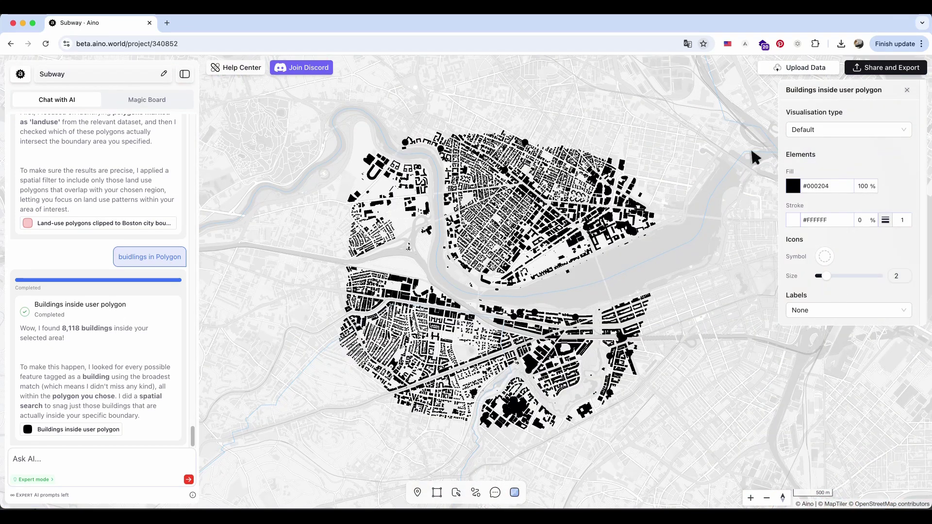
# - Ask the AI for "buildings that higher than 5 stories in" the Buildings inside user polygon layer
pyautogui.click(116, 456)
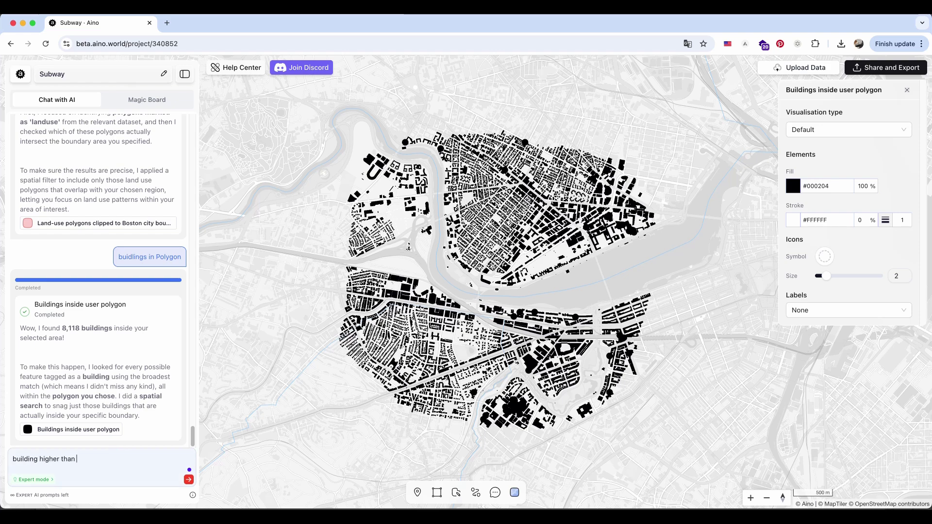
pyautogui.write('in @')
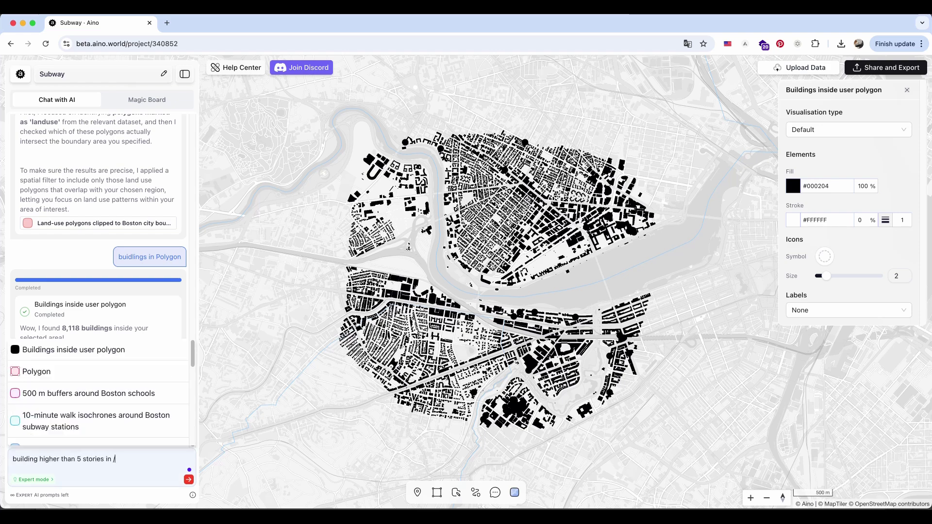
pyautogui.press('Return')
pyautogui.click(37, 454)
pyautogui.write('s that')
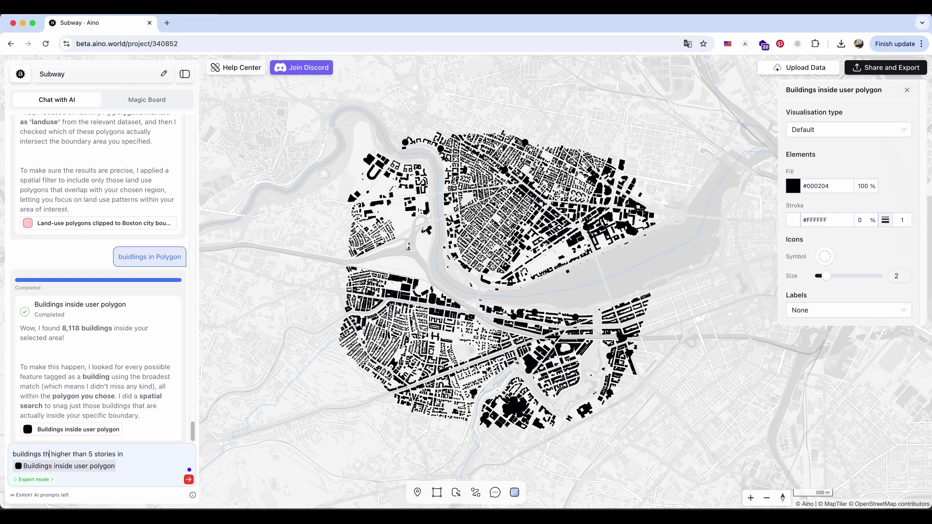
pyautogui.press('Return')
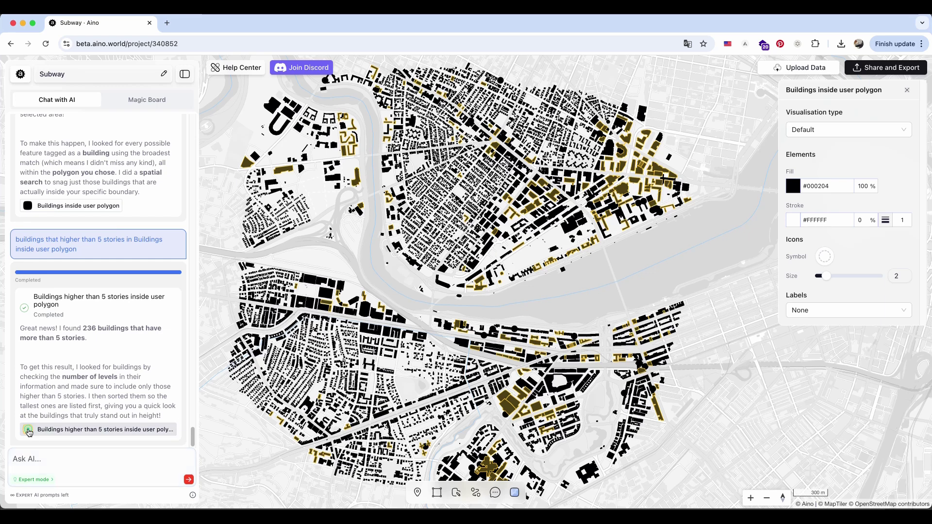
# - Style the layer of buildings higher than 5 stories with fill colour #FB2A22 and stroke opacity 0%
pyautogui.click(907, 91)
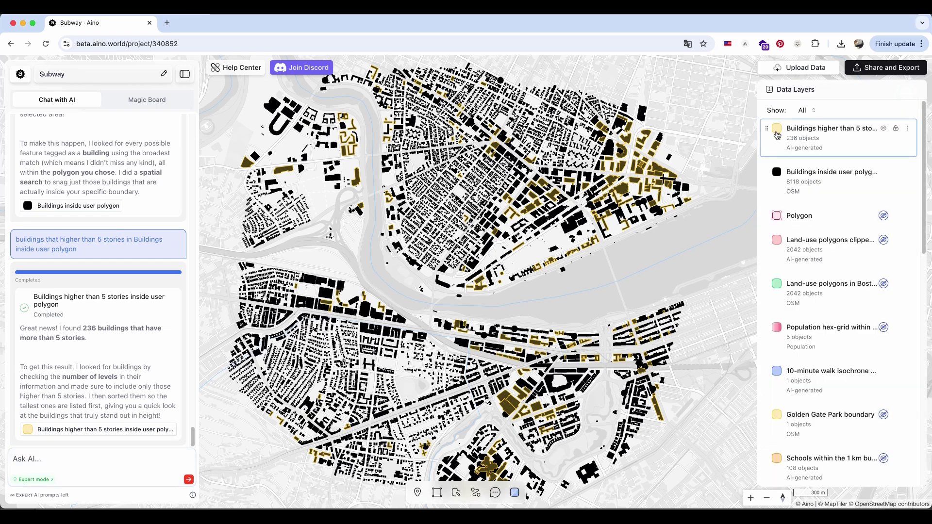
pyautogui.click(777, 129)
pyautogui.click(792, 187)
pyautogui.click(722, 240)
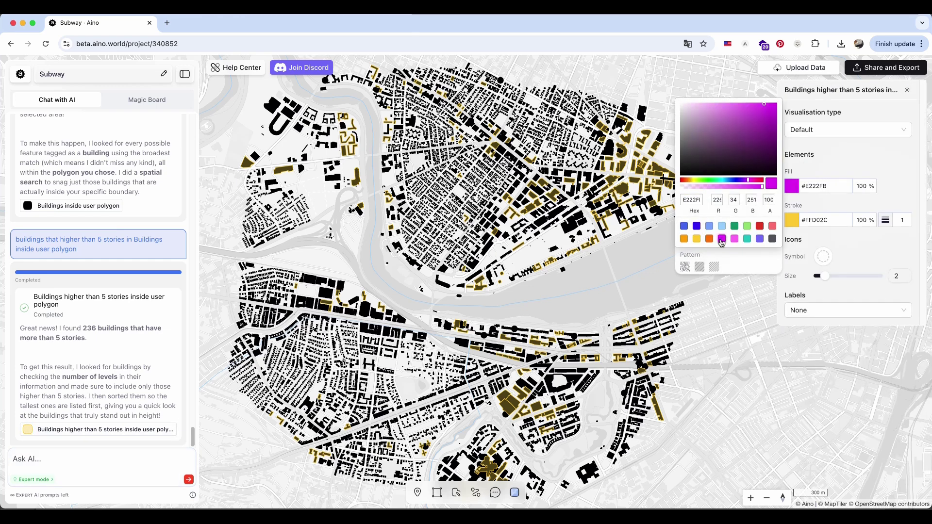
pyautogui.click(565, 275)
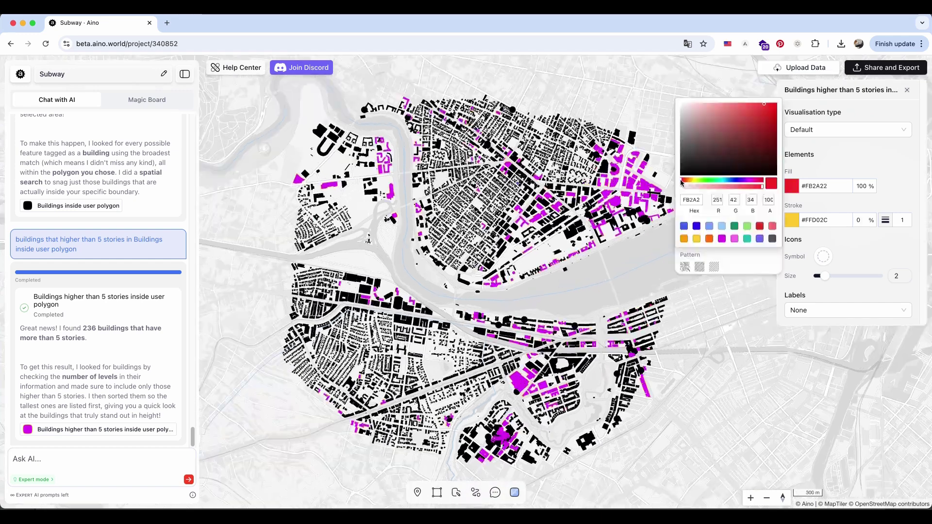
# - Preview the SVG/PDF export with only visible objects and a scale bar, and download the map as SVG
pyautogui.click(878, 70)
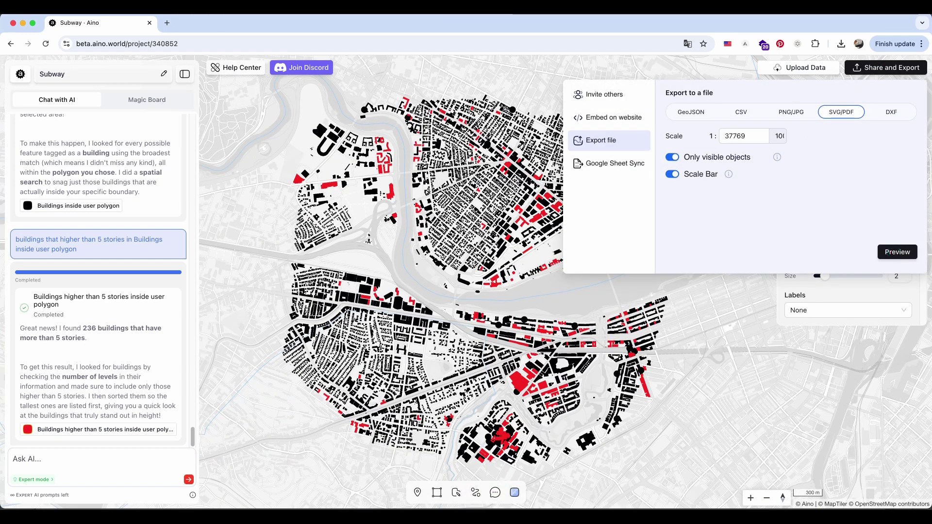
pyautogui.click(897, 252)
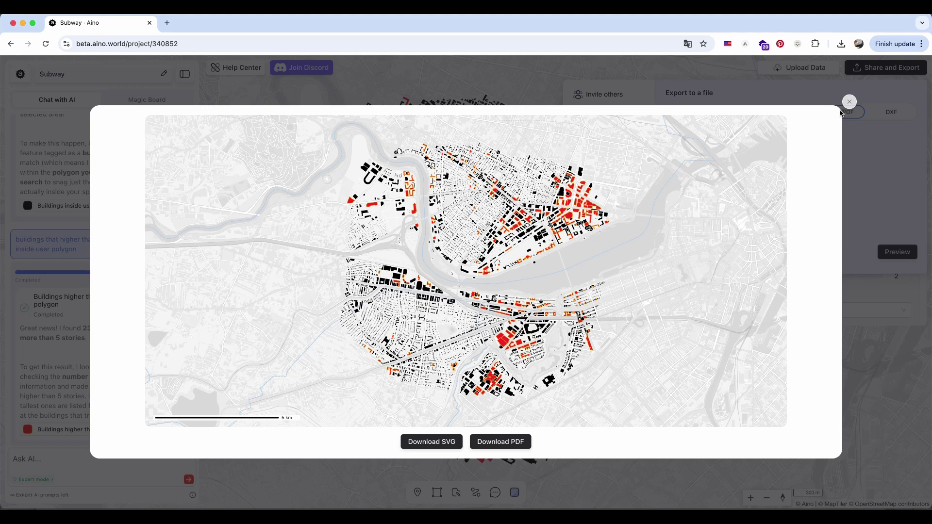
pyautogui.click(427, 442)
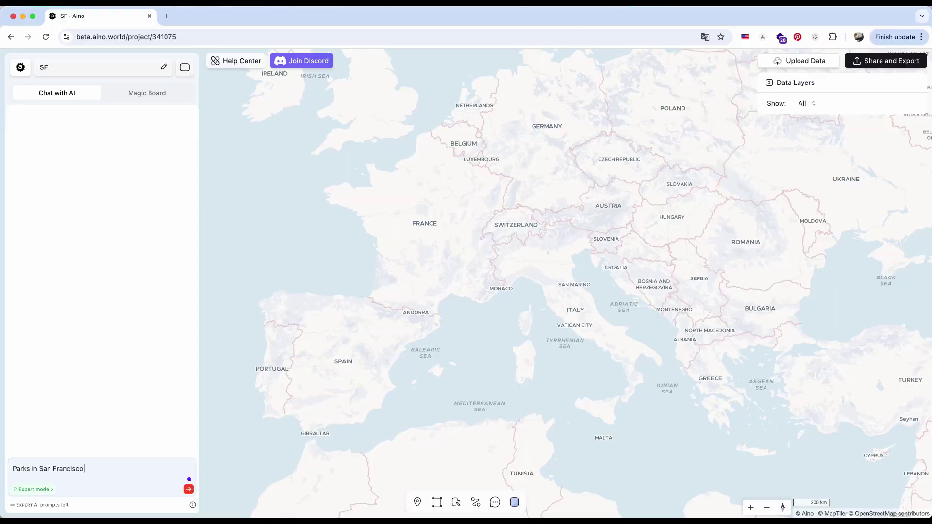
# - Ask the AI for "Parks in San Francisco" in the SF project and fill the parks with #98E374 at 20% opacity
pyautogui.press('Return')
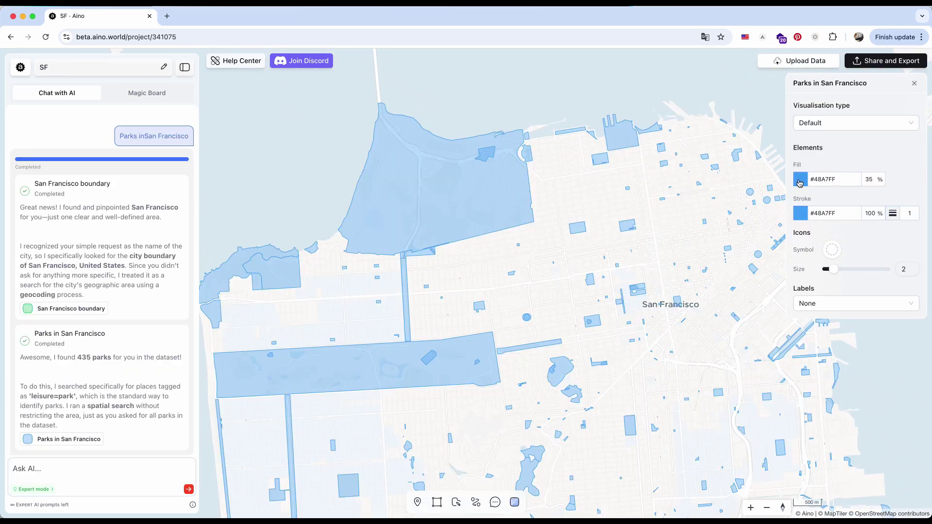
pyautogui.click(800, 181)
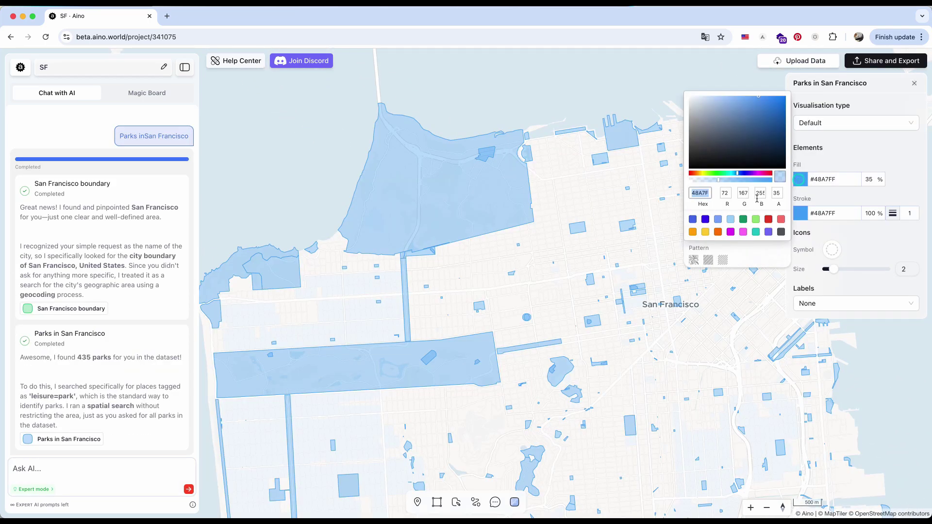
pyautogui.click(756, 219)
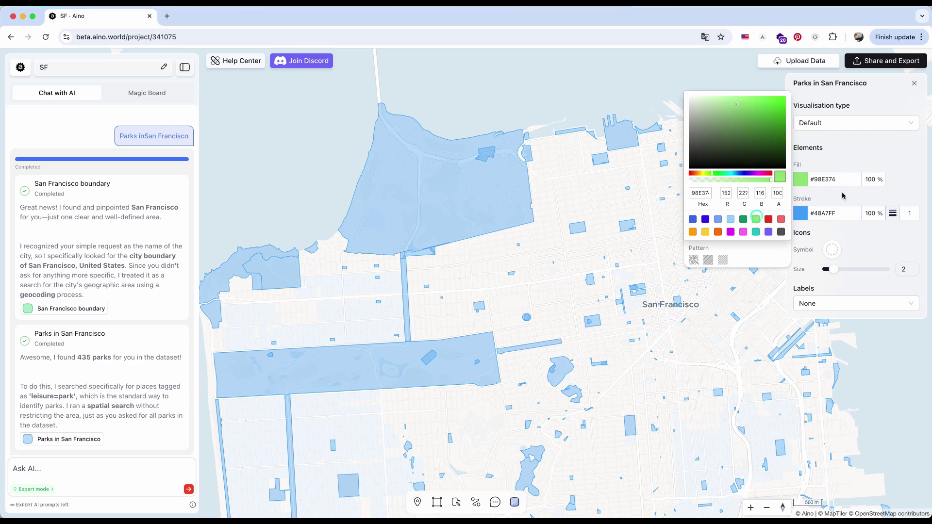
pyautogui.click(866, 182)
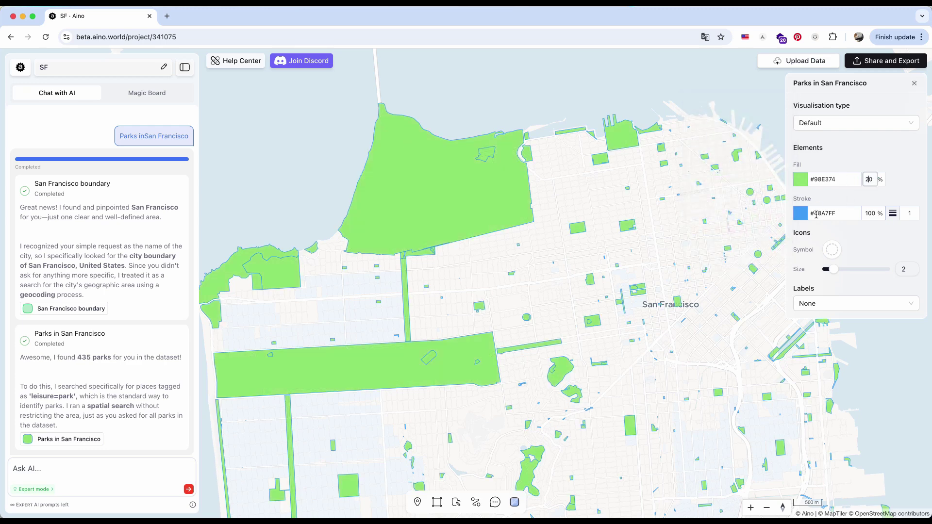
# - Set the stroke colour of the Parks in San Francisco layer to #98E374 and check the park outlines on the map
pyautogui.click(801, 215)
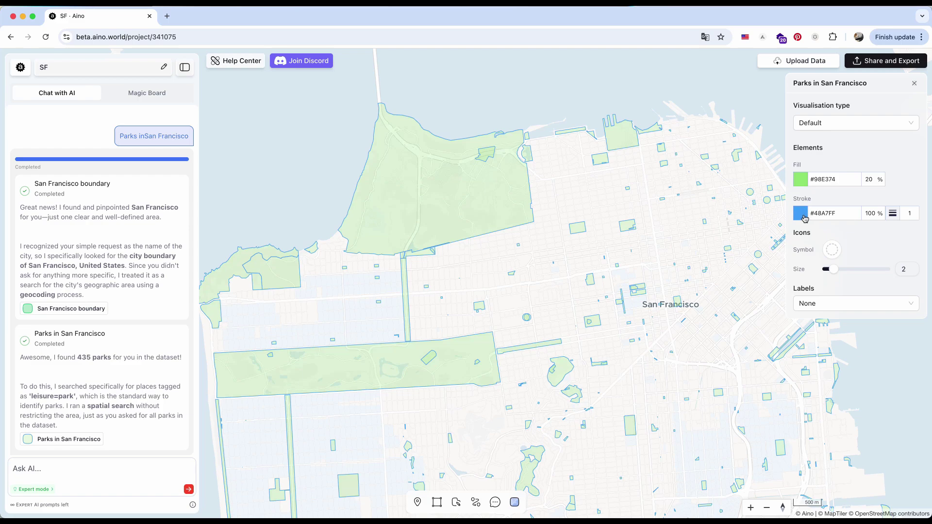
pyautogui.click(802, 215)
pyautogui.click(755, 269)
pyautogui.click(566, 267)
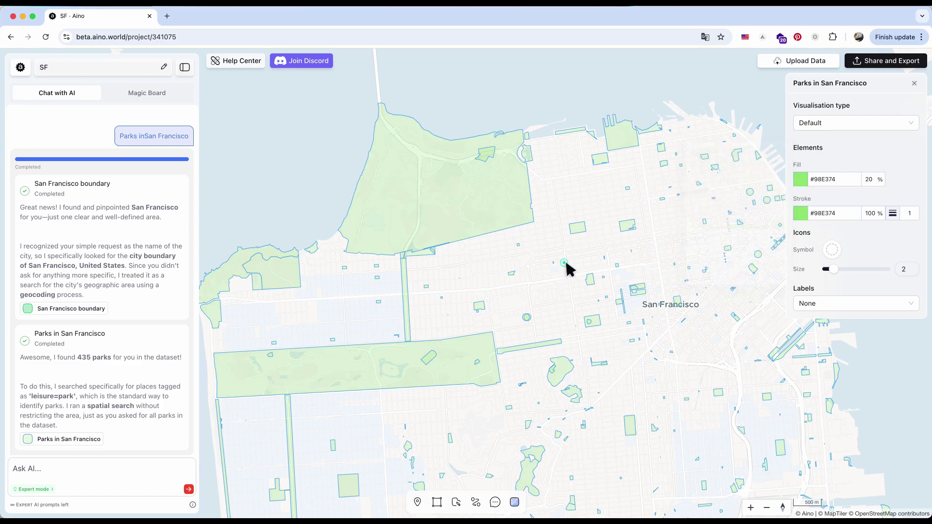
pyautogui.scroll(-3, 566, 267)
pyautogui.scroll(10, 504, 227)
pyautogui.moveTo(475, 213); pyautogui.dragTo(627, 199)
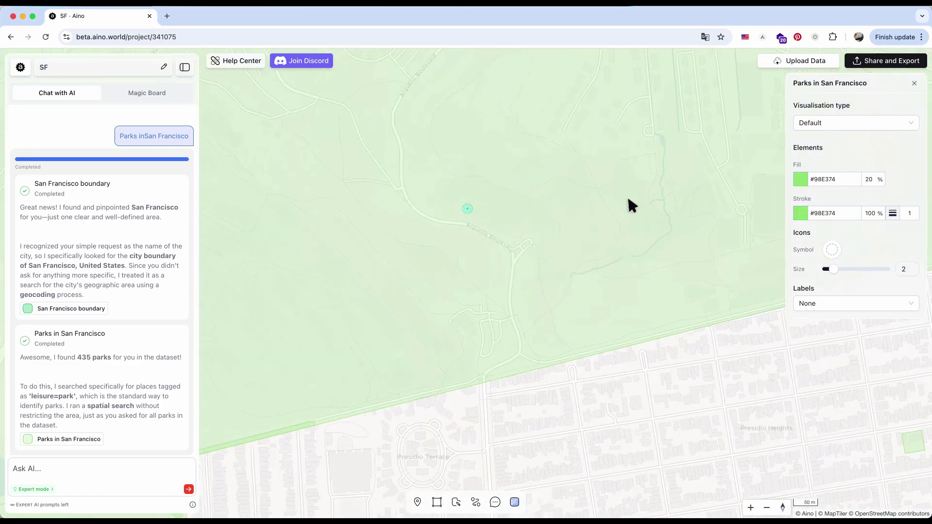
pyautogui.scroll(-8, 627, 199)
pyautogui.moveTo(642, 279); pyautogui.dragTo(631, 279)
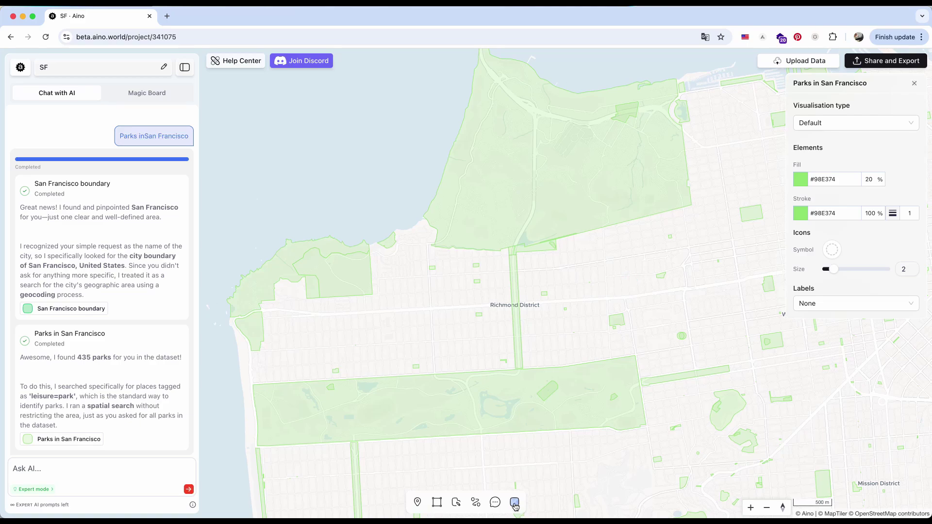
# - Change the basemap of the San Francisco parks map to Satellite
pyautogui.click(514, 504)
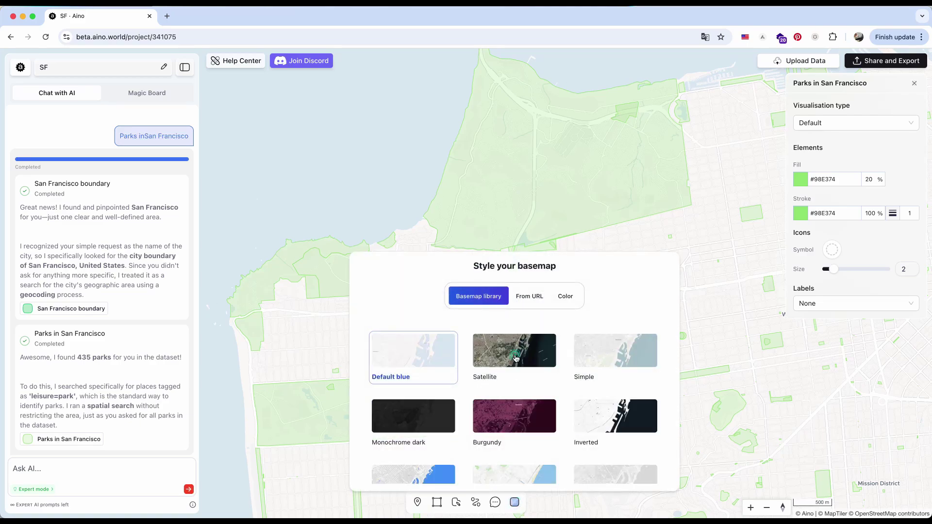
pyautogui.click(516, 358)
pyautogui.click(513, 213)
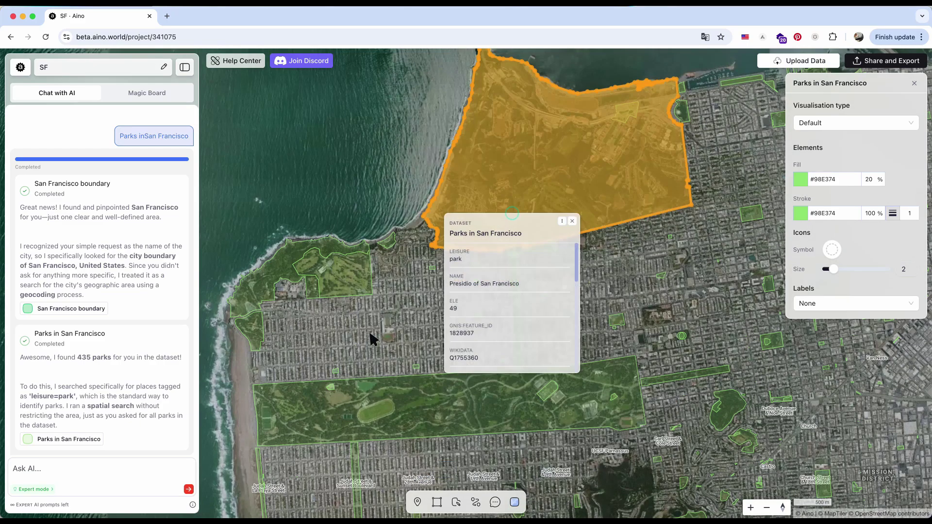
pyautogui.click(369, 334)
# - Examine the park outlines against the satellite imagery from the Richmond and Sunset districts to the south of San Francisco
pyautogui.scroll(3, 442, 430)
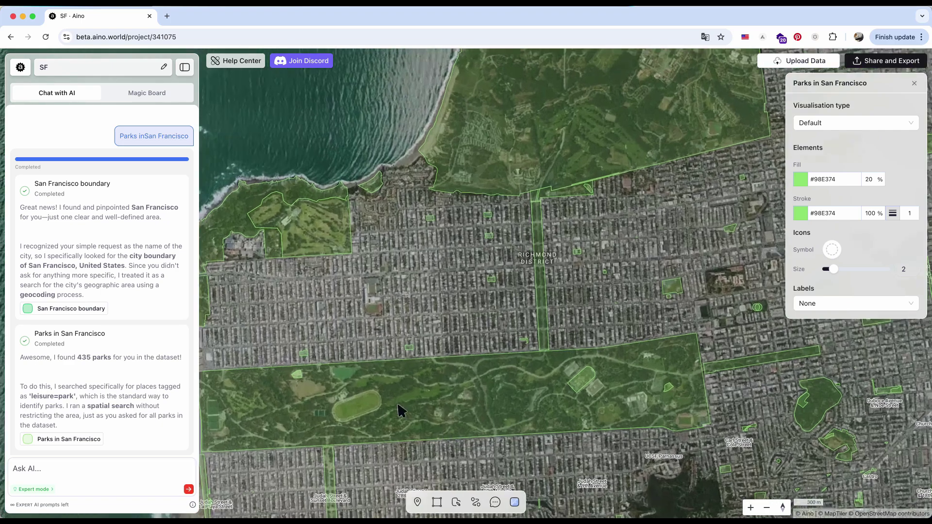
pyautogui.moveTo(401, 408); pyautogui.dragTo(526, 295)
pyautogui.moveTo(517, 356); pyautogui.dragTo(476, 187)
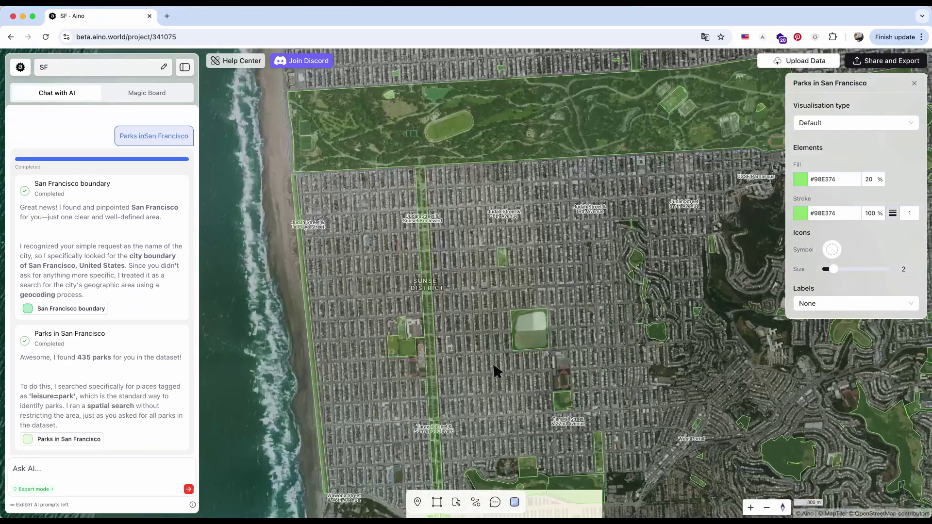
pyautogui.moveTo(495, 370); pyautogui.dragTo(431, 250)
pyautogui.moveTo(455, 365); pyautogui.dragTo(423, 178)
pyautogui.moveTo(530, 211); pyautogui.dragTo(477, 206)
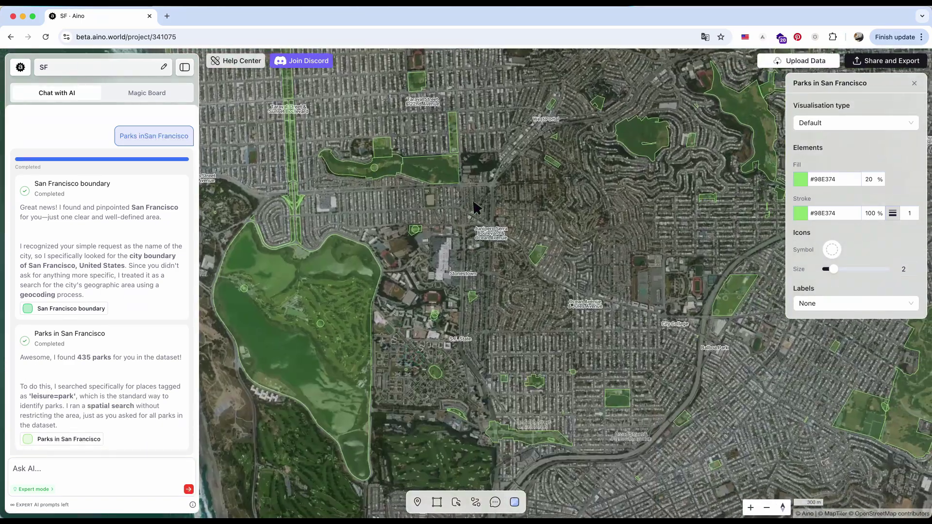
pyautogui.moveTo(573, 163); pyautogui.dragTo(503, 238)
pyautogui.moveTo(611, 244); pyautogui.dragTo(575, 240)
pyautogui.scroll(-5, 576, 372)
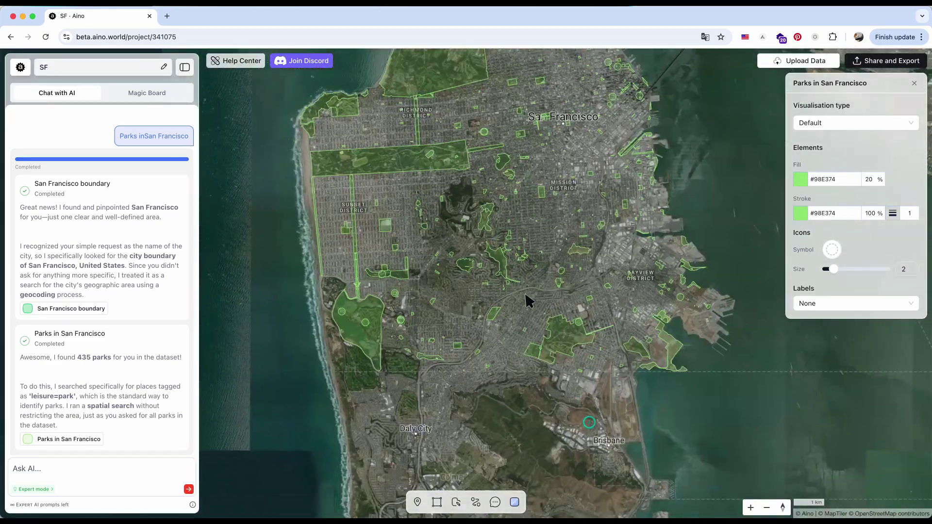
pyautogui.scroll(5, 564, 377)
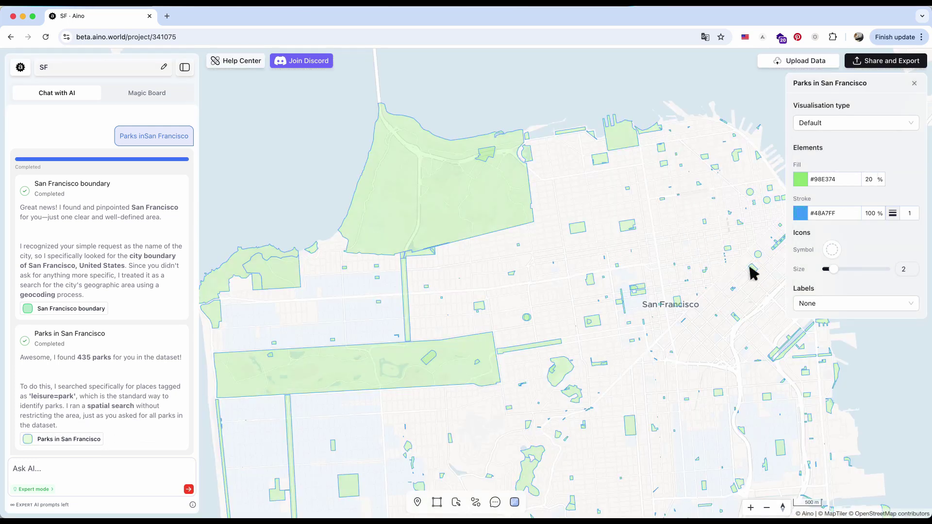
# - Recolour the stroke of the San Francisco parks to the light green #98E374
pyautogui.click(802, 214)
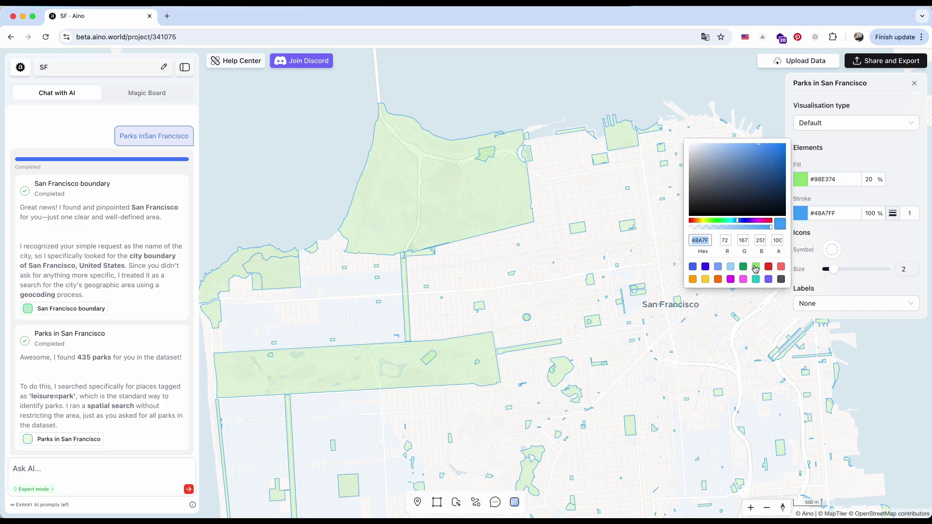
pyautogui.click(756, 268)
pyautogui.scroll(5, 566, 268)
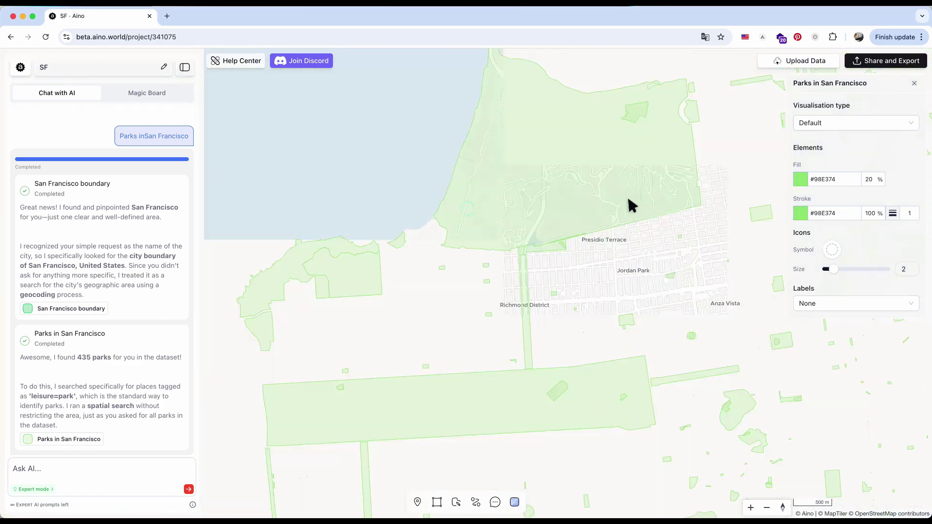
# - Switch the basemap from Default blue to Satellite
pyautogui.click(514, 502)
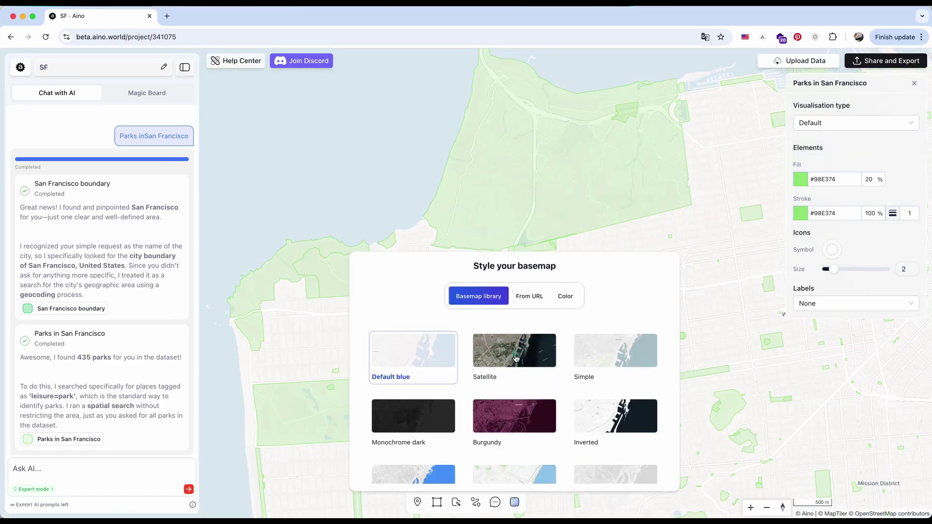
pyautogui.click(516, 358)
pyautogui.click(367, 334)
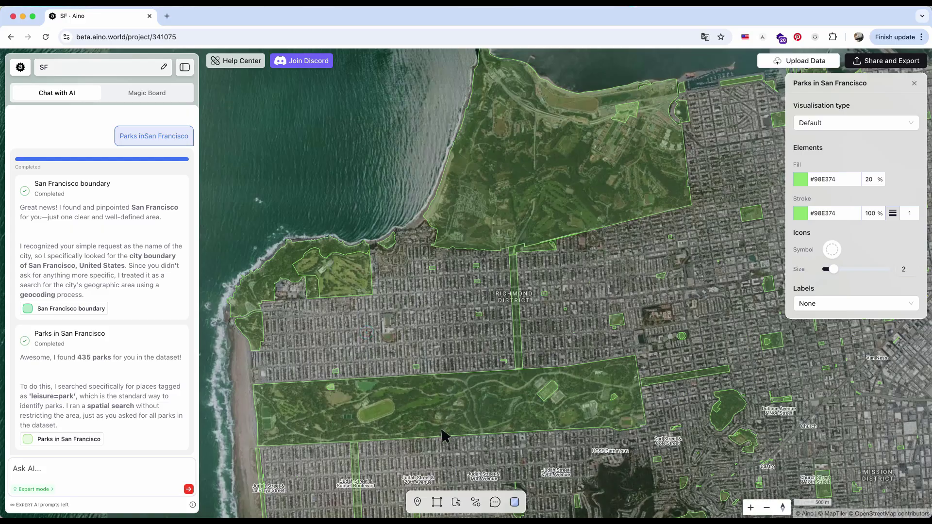
# - Examine the parks on the satellite imagery across the Sunset District and the hills of central San Francisco
pyautogui.scroll(2, 442, 431)
pyautogui.moveTo(403, 432); pyautogui.dragTo(520, 311)
pyautogui.moveTo(520, 412); pyautogui.dragTo(476, 251)
pyautogui.moveTo(495, 356); pyautogui.dragTo(429, 245)
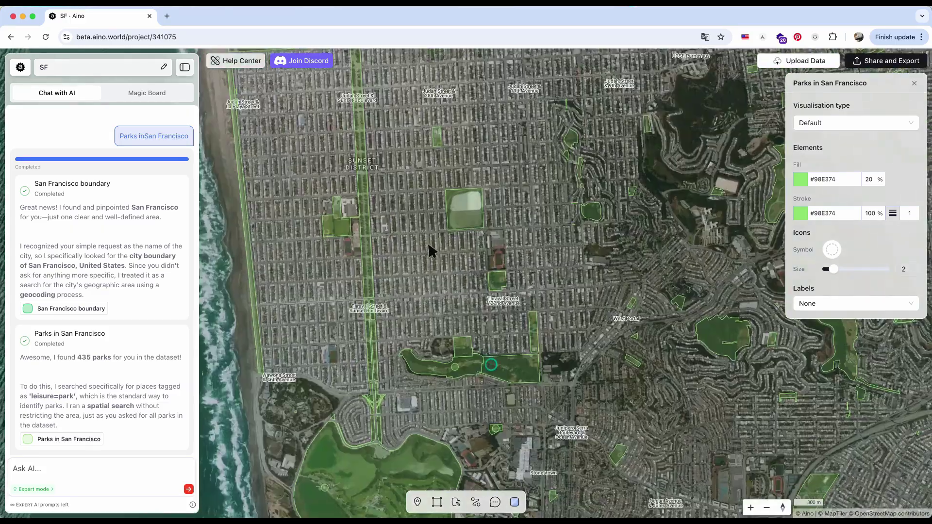
pyautogui.moveTo(458, 368); pyautogui.dragTo(427, 179)
pyautogui.moveTo(664, 255); pyautogui.dragTo(388, 219)
pyautogui.moveTo(539, 73); pyautogui.dragTo(574, 368)
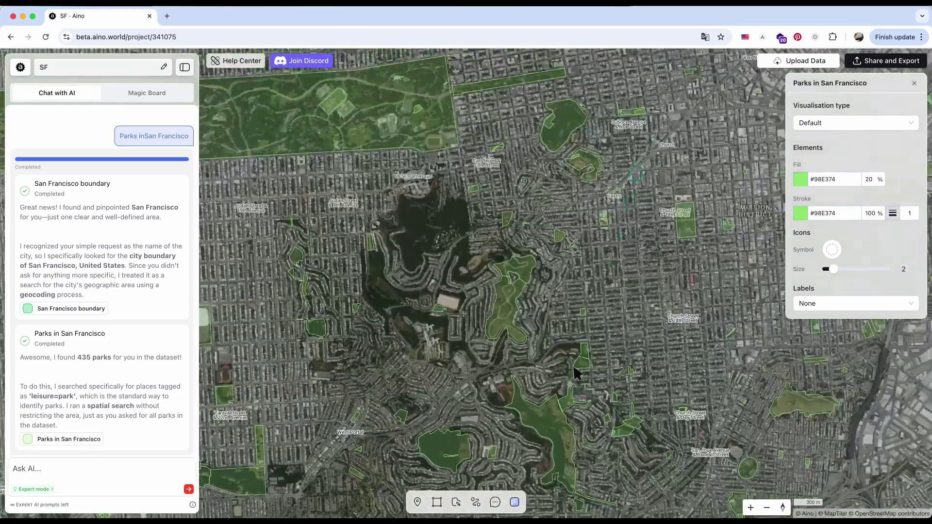
pyautogui.scroll(-5, 574, 374)
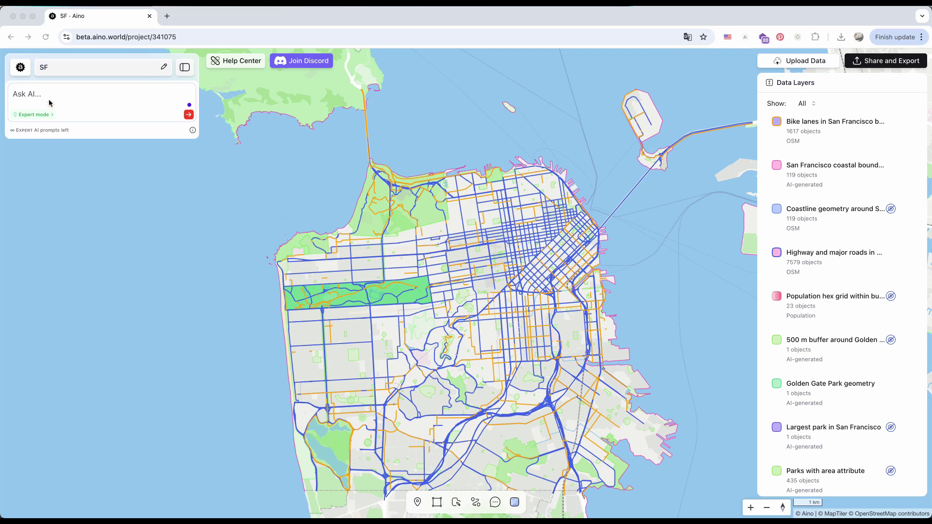
# - Write a new AI prompt beginning with "sta" for the San Francisco map
pyautogui.click(52, 102)
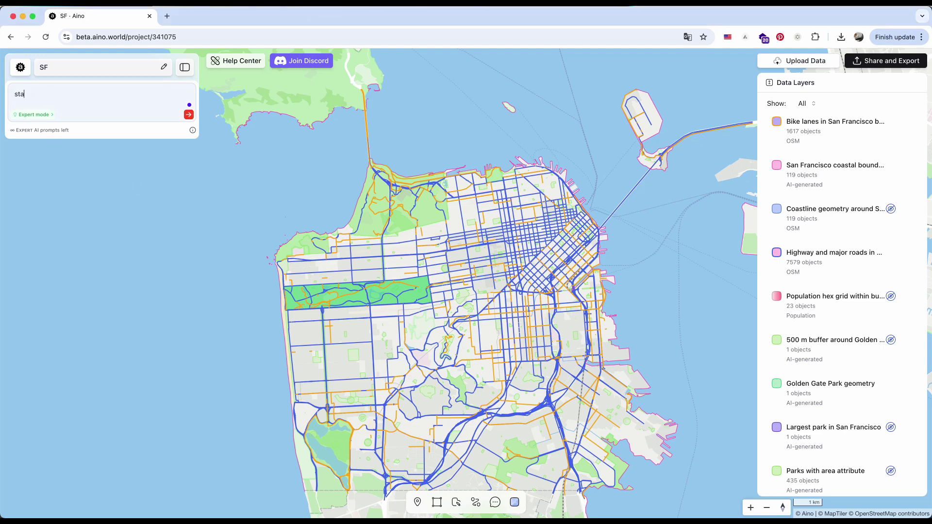